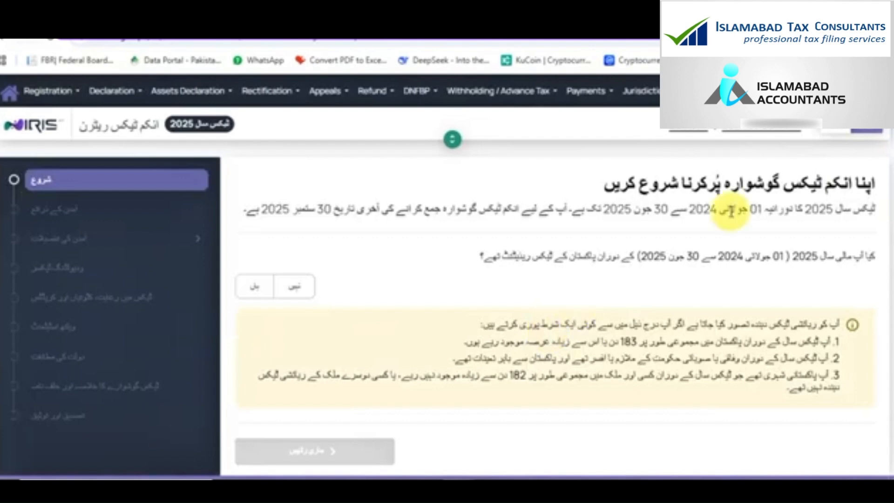
# Switch the IRIS interface to English and confirm being a Pakistan tax resident
pyautogui.click(837, 130)
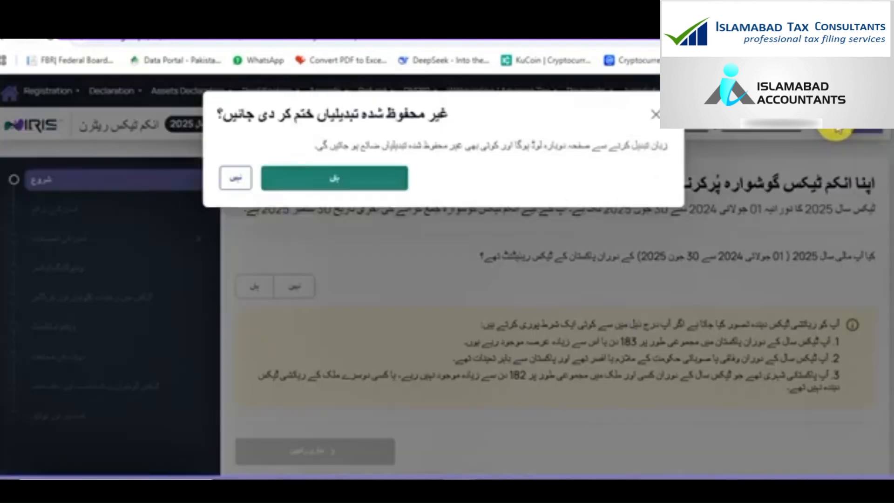
pyautogui.click(363, 180)
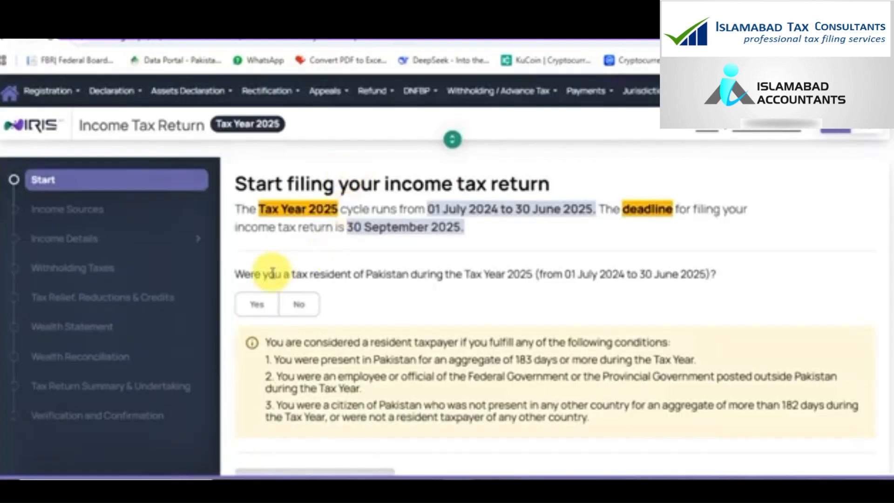
pyautogui.click(260, 306)
pyautogui.scroll(-1, 354, 359)
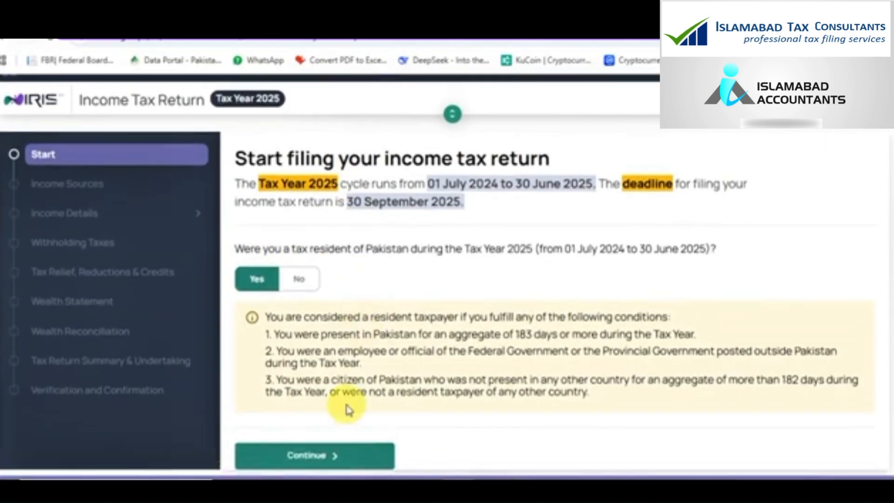
# Declare other income sources and accept the redirect into the full Tax Year 2025 return
pyautogui.click(328, 455)
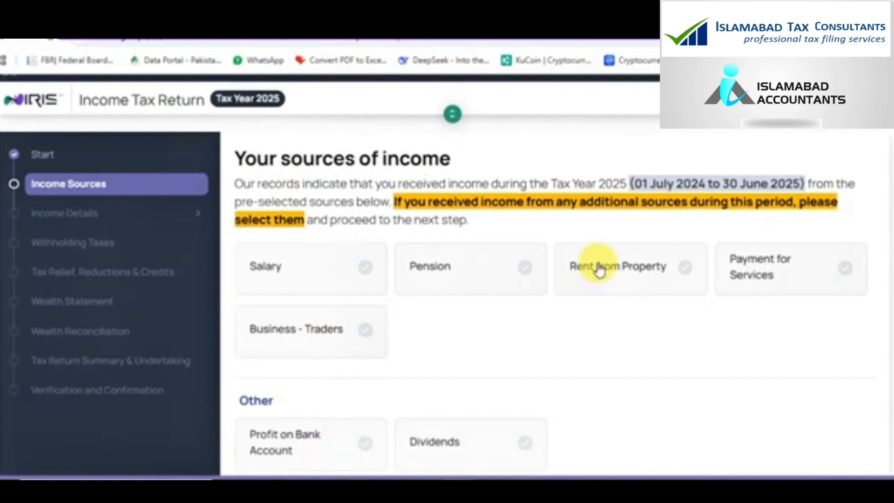
pyautogui.scroll(-4, 594, 267)
pyautogui.click(254, 367)
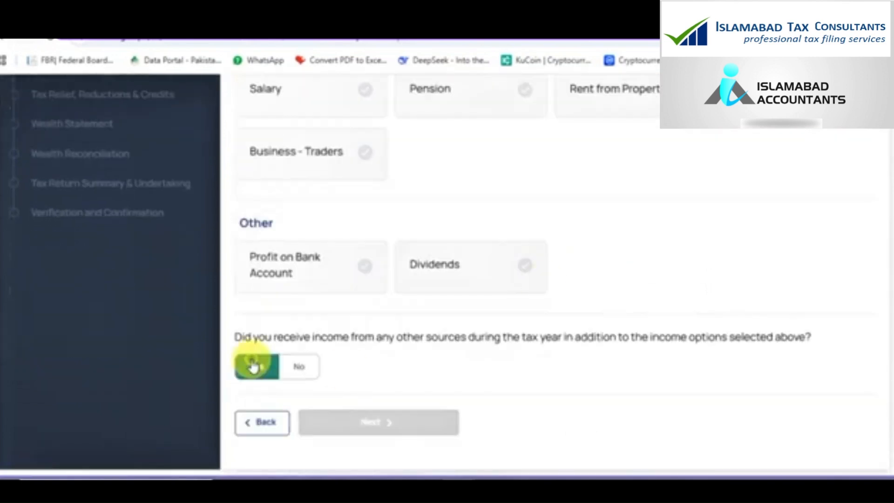
pyautogui.click(321, 295)
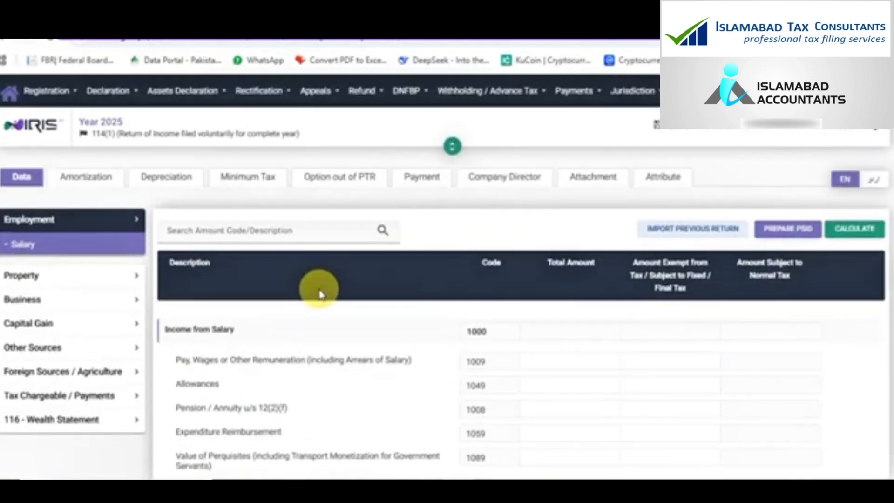
# Enter 1,541,000 Pay, Wages total with 20,000 exempt, recalculating to 1,521,000 taxable
pyautogui.click(543, 359)
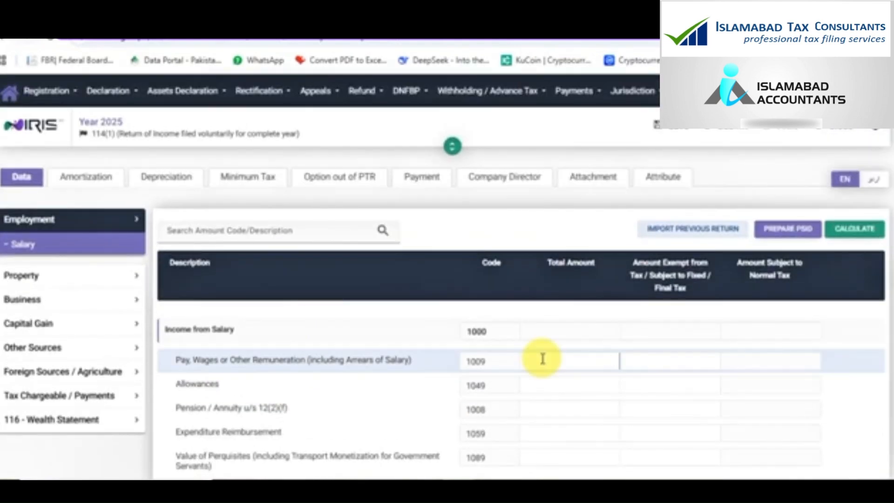
pyautogui.write('1541000')
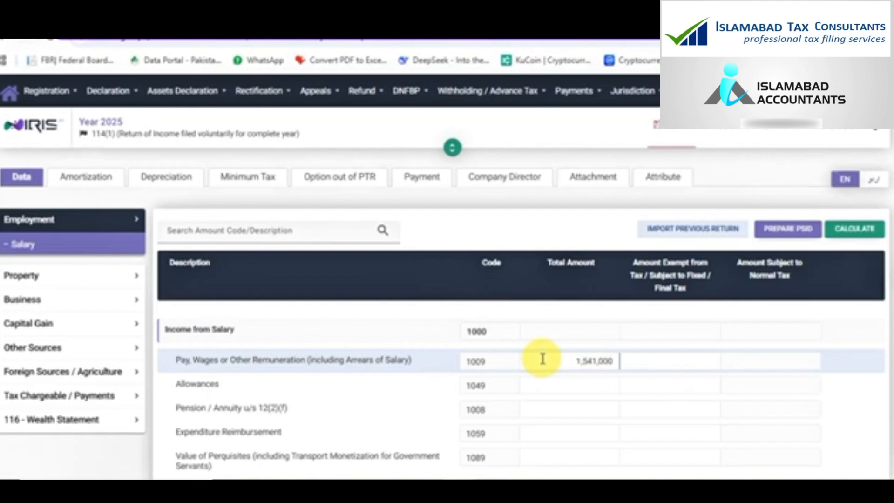
pyautogui.click(846, 231)
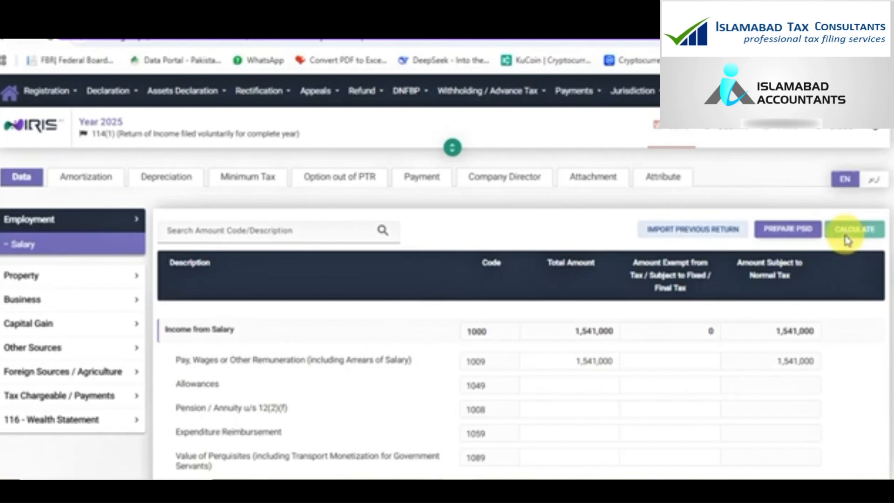
pyautogui.click(669, 361)
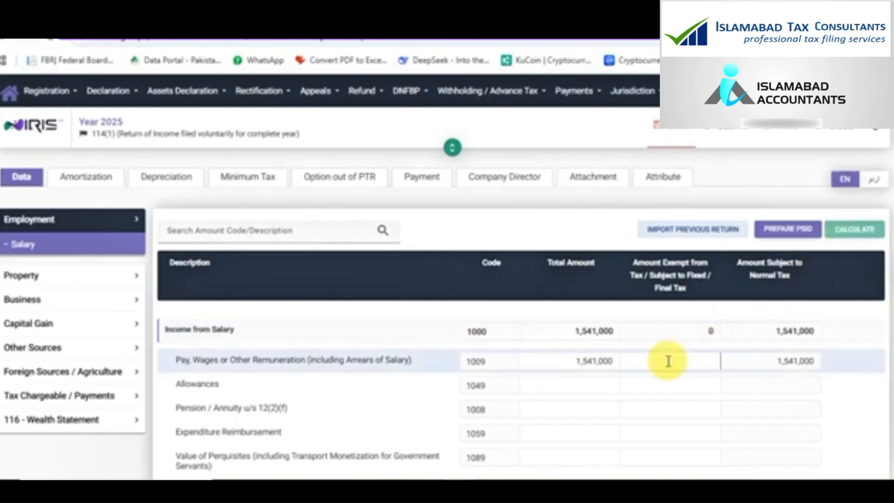
pyautogui.write('200000')
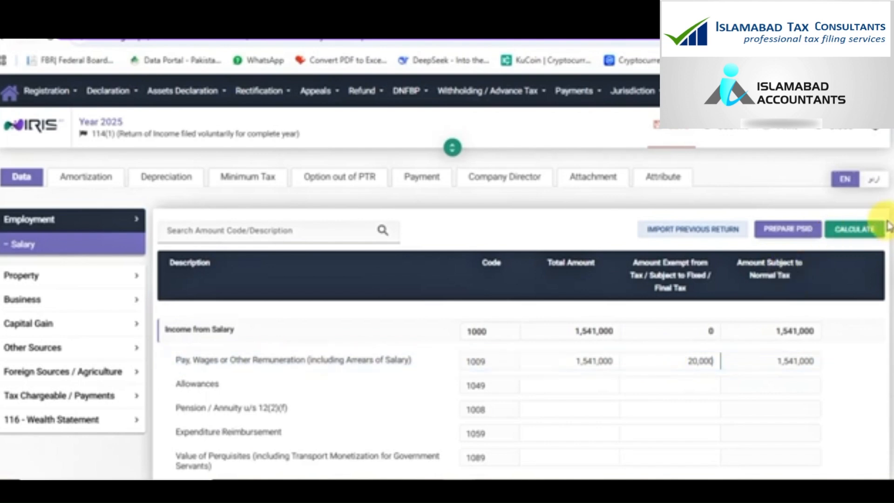
pyautogui.click(869, 228)
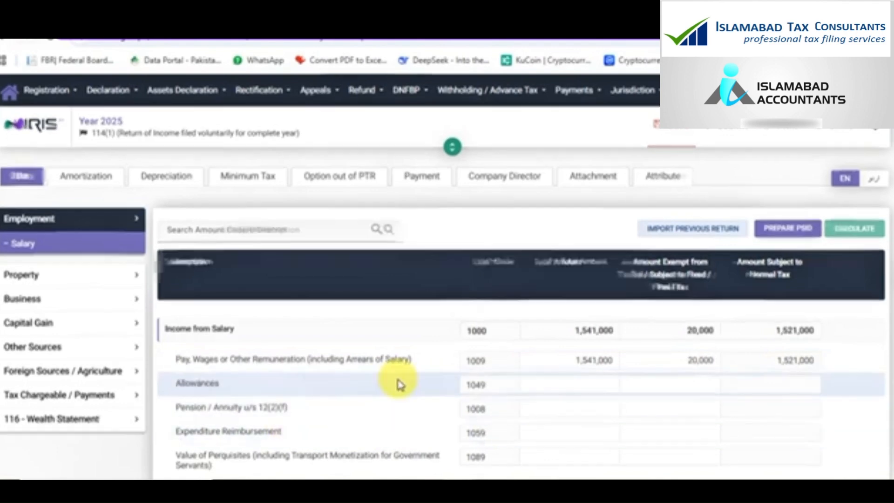
pyautogui.scroll(-2, 399, 383)
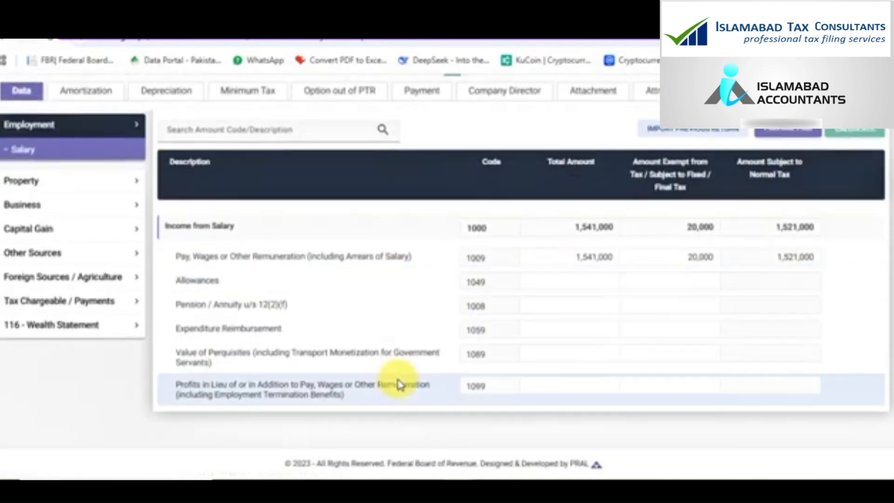
# Review Computations showing 78,150 admitted income tax (code 9203), then go to Tax Reductions
pyautogui.click(89, 298)
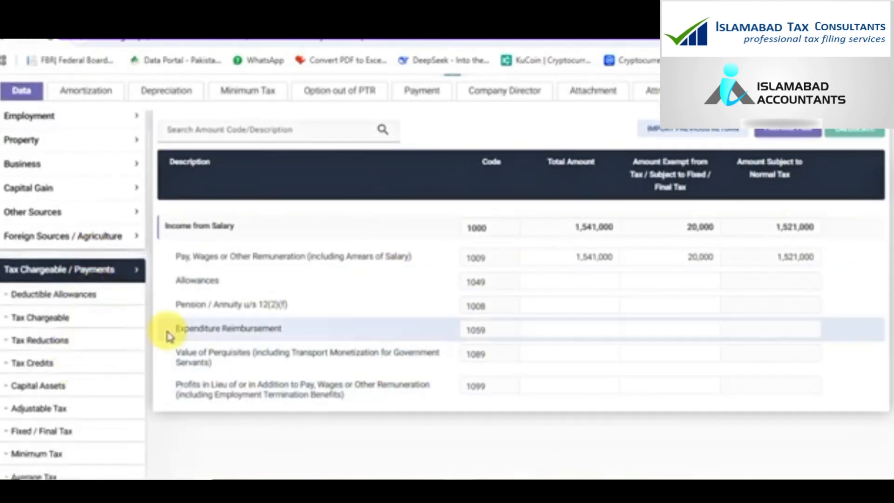
pyautogui.scroll(-3, 2, 440)
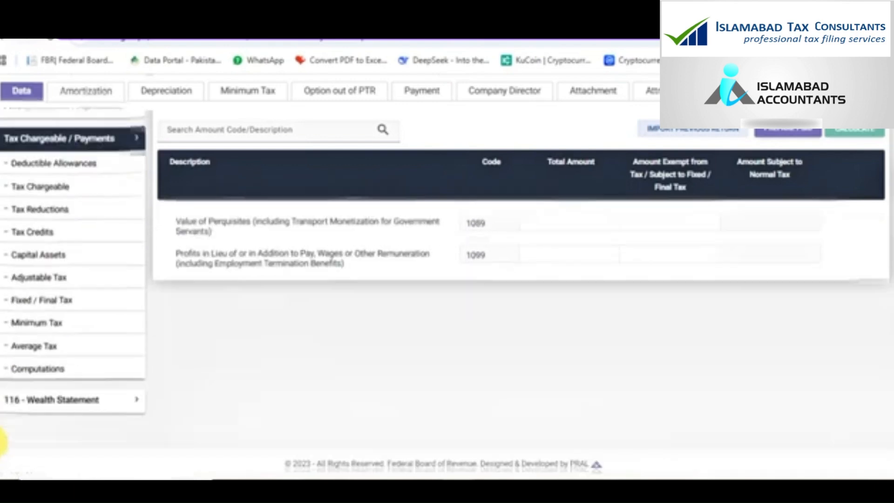
pyautogui.click(54, 367)
pyautogui.scroll(-3, 738, 279)
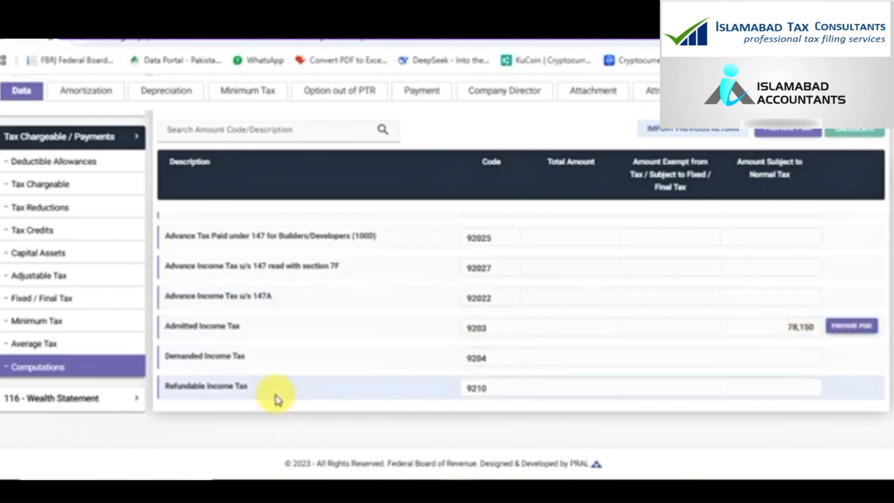
pyautogui.click(65, 209)
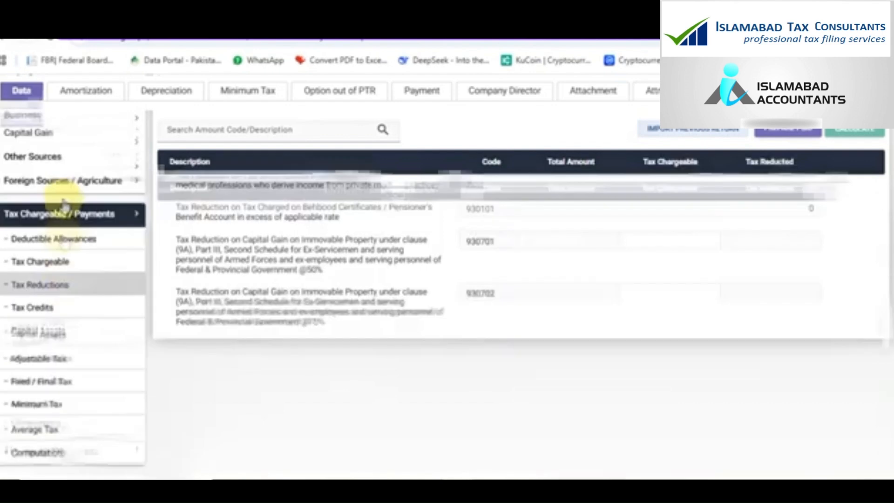
# Enter 100000 for the teacher/researcher reduction (code 9302), giving 19,538, and save
pyautogui.scroll(-1, 250, 331)
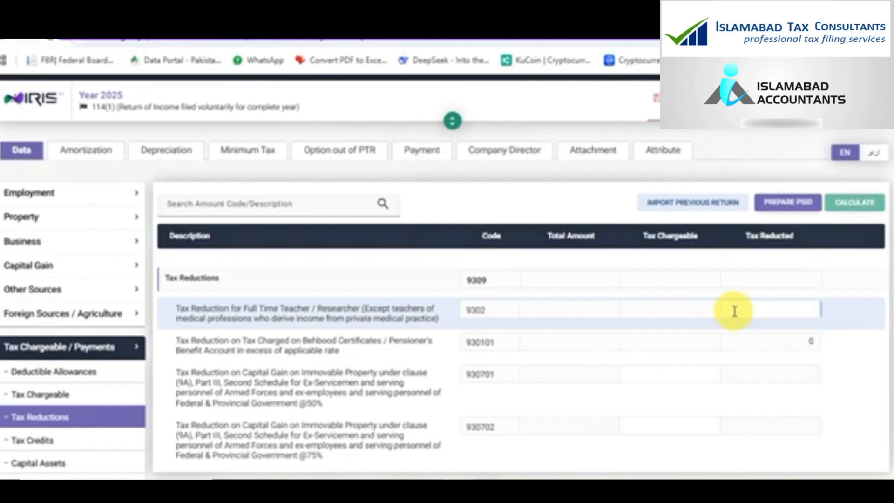
pyautogui.write('1000000')
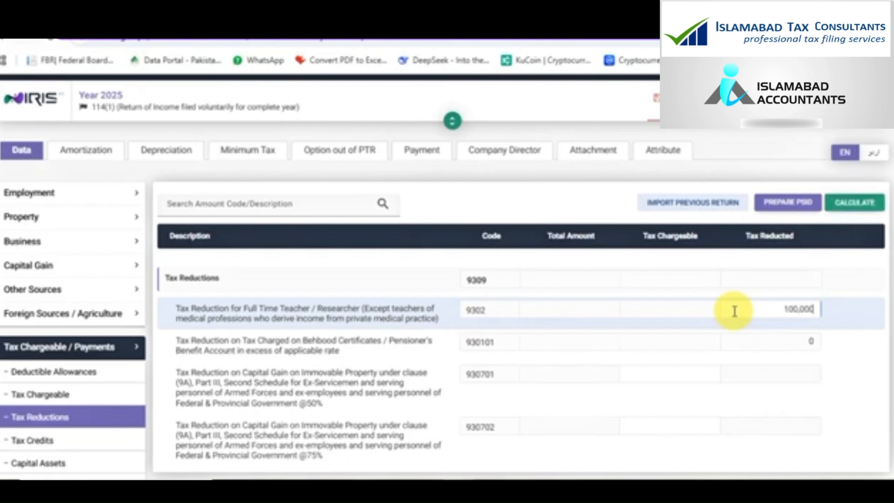
pyautogui.click(836, 208)
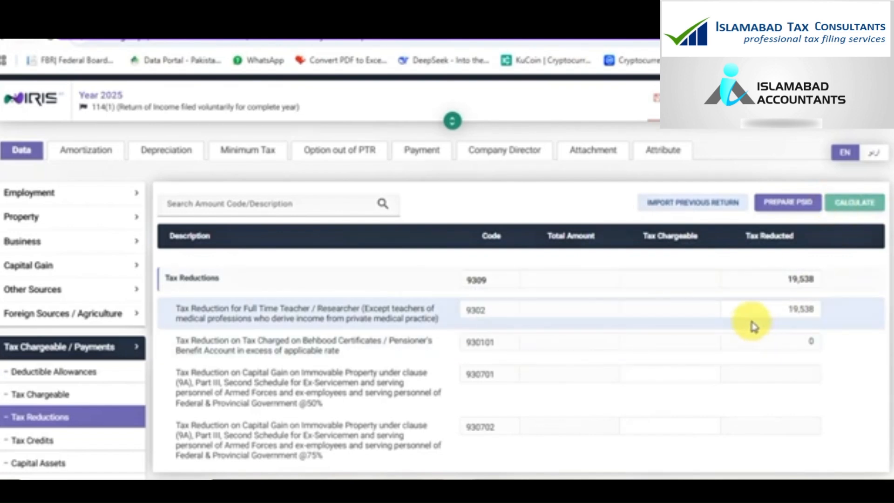
pyautogui.click(673, 107)
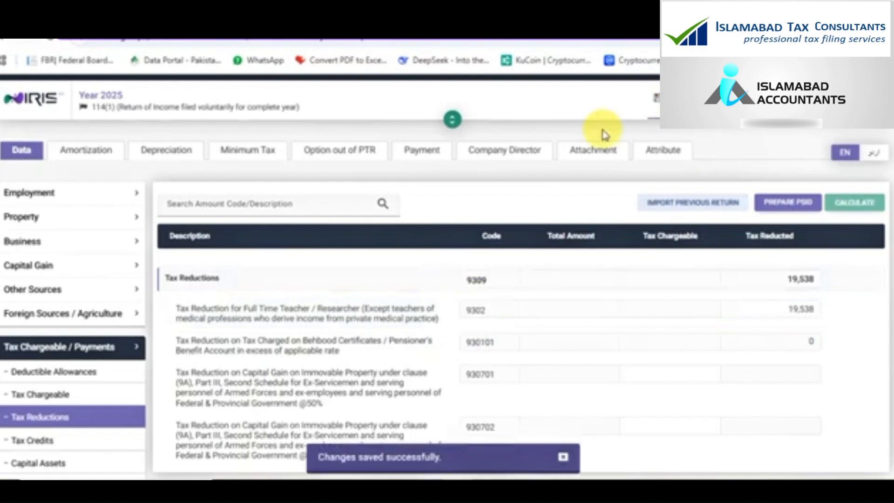
pyautogui.scroll(-5, 175, 261)
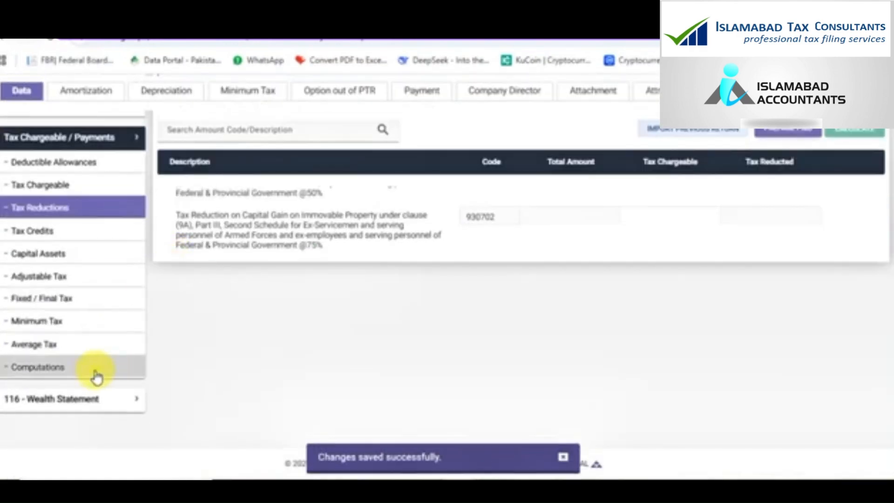
pyautogui.click(111, 376)
# Select and copy the reduced admitted income tax of 58,612 under code 9203
pyautogui.scroll(-1, 604, 425)
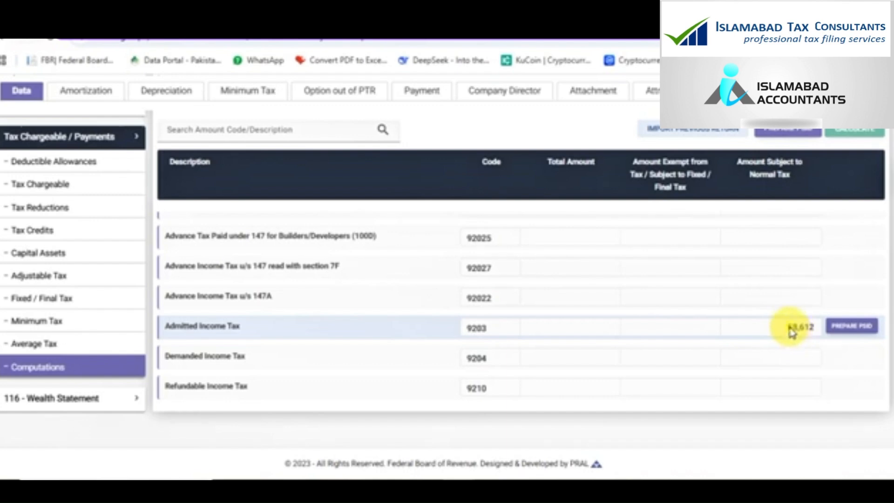
pyautogui.doubleClick(791, 330)
pyautogui.hotkey('ctrl', 'c')
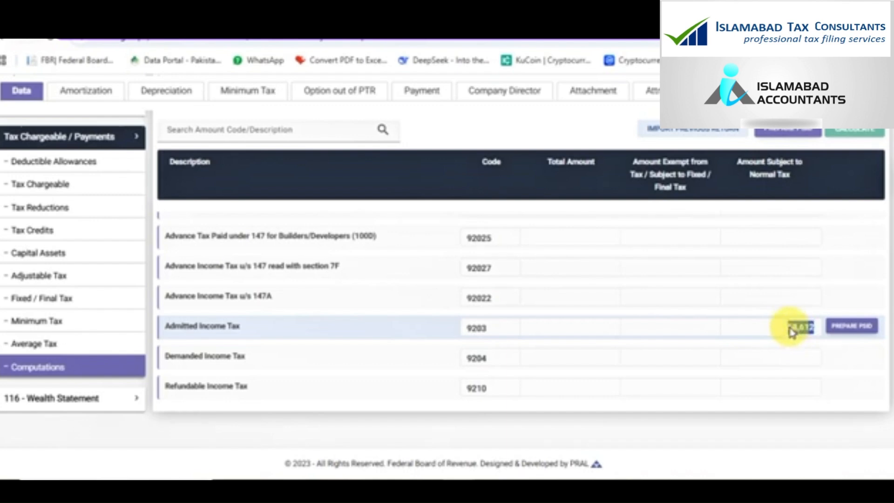
# Paste 58,612 as tax collected on Salary of Employees u/s 149 and recalculate
pyautogui.click(104, 285)
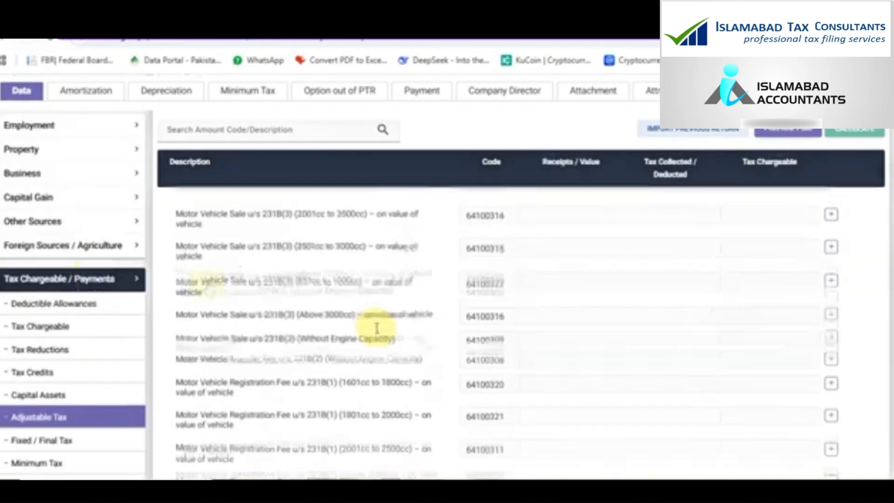
pyautogui.scroll(-5, 502, 377)
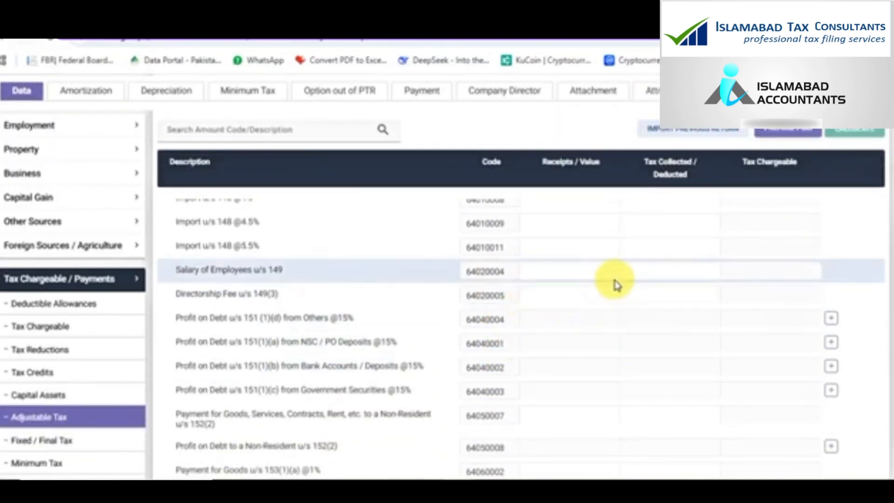
pyautogui.hotkey('ctrl', 'v')
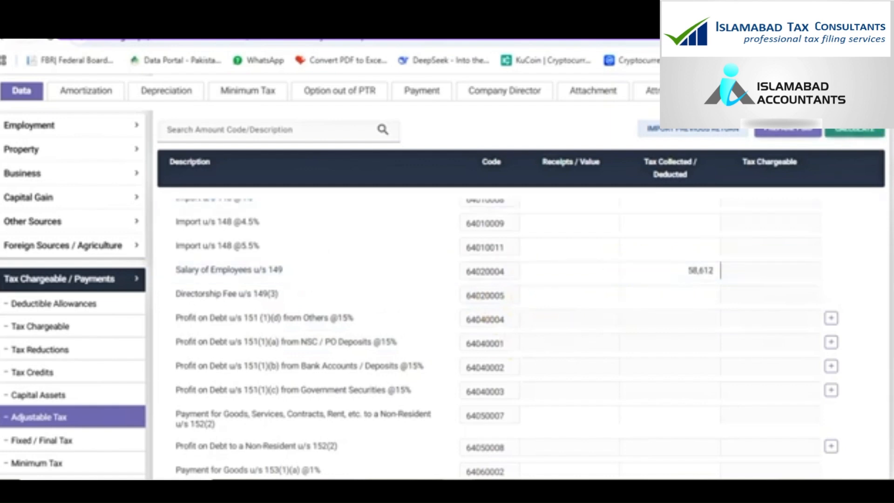
pyautogui.click(867, 134)
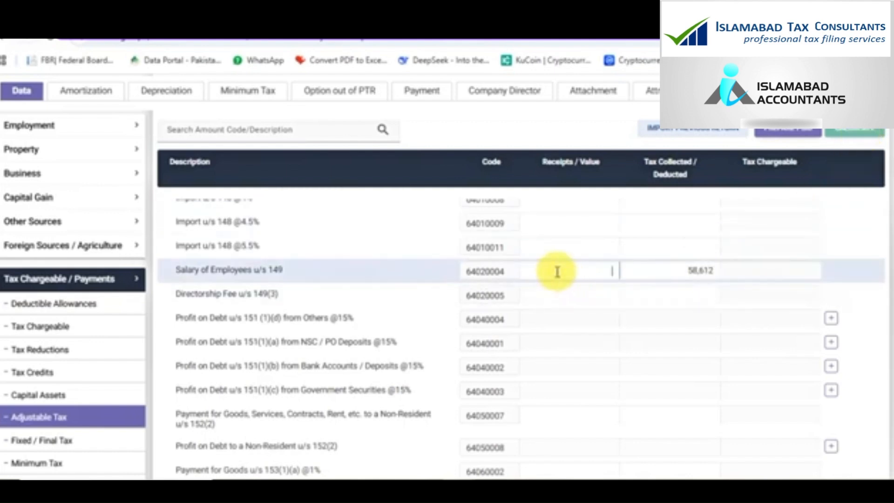
pyautogui.click(74, 133)
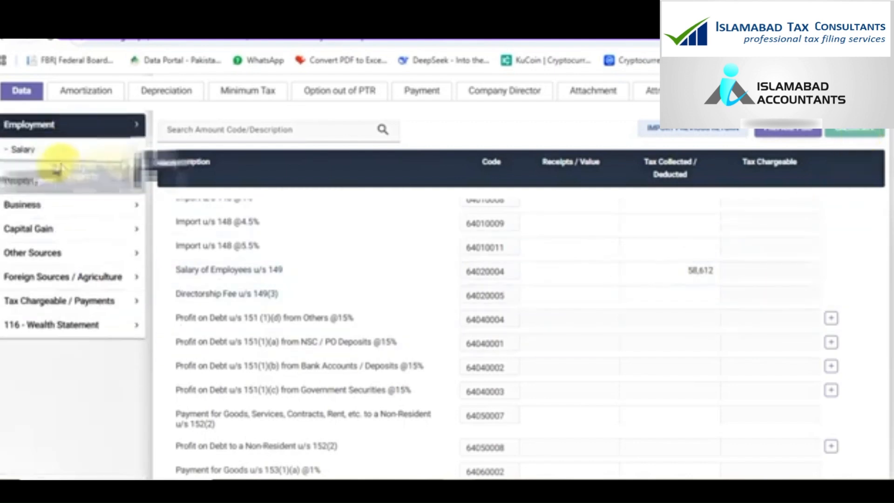
# Enter 1,541,000 as receipts for Salary of Employees u/s 149, recalculate and save
pyautogui.click(56, 154)
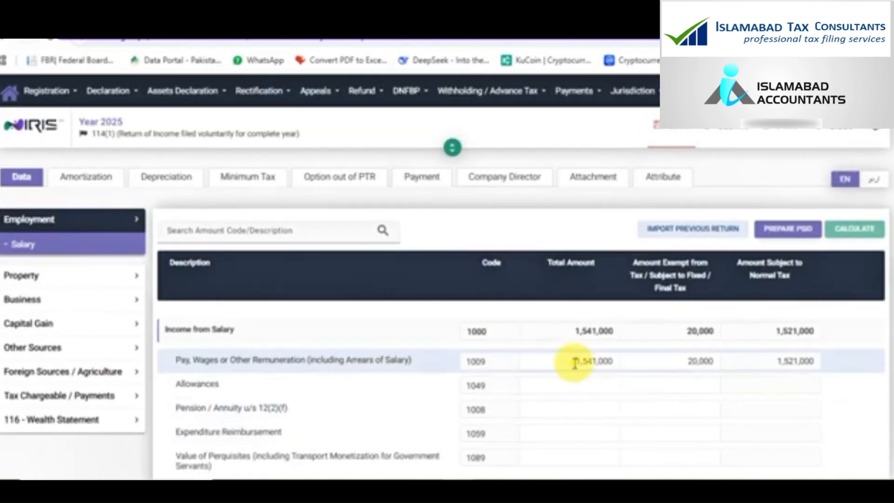
pyautogui.click(576, 362)
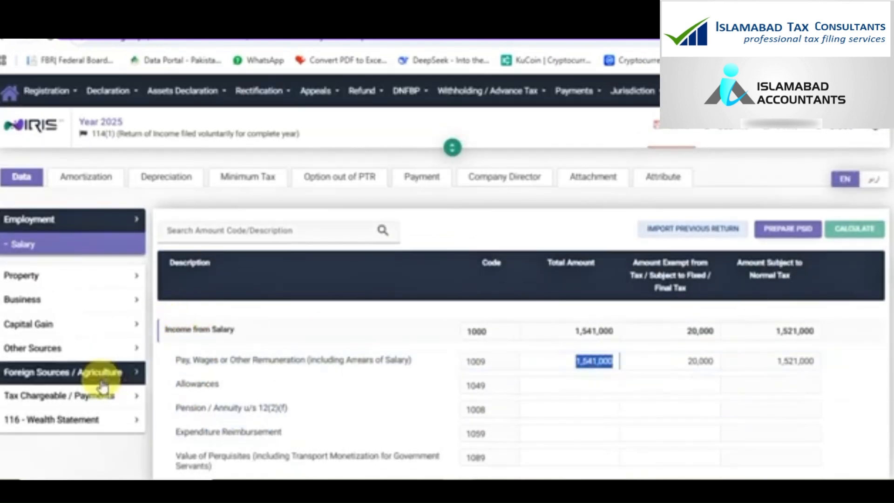
pyautogui.click(94, 395)
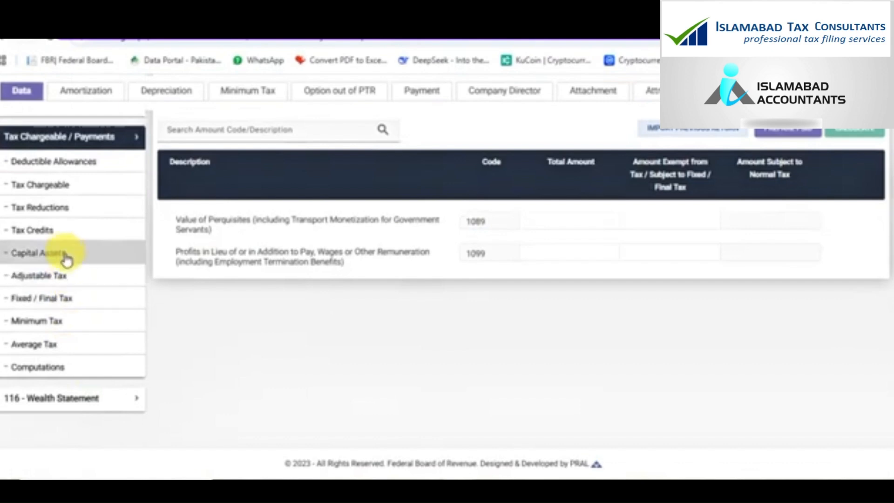
pyautogui.click(63, 280)
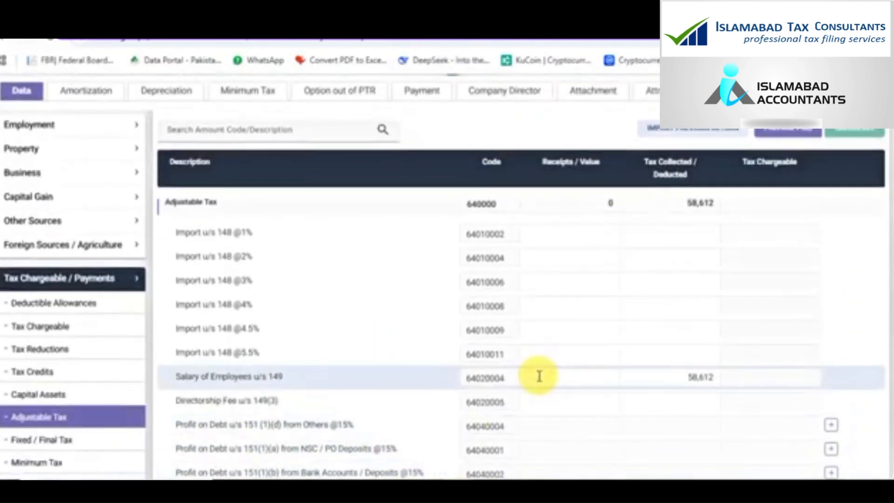
pyautogui.click(540, 376)
pyautogui.write('1541000')
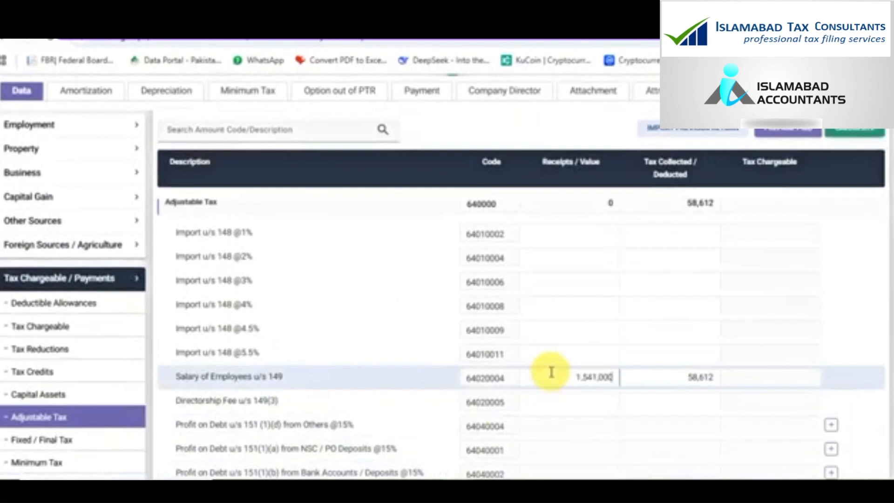
pyautogui.click(847, 133)
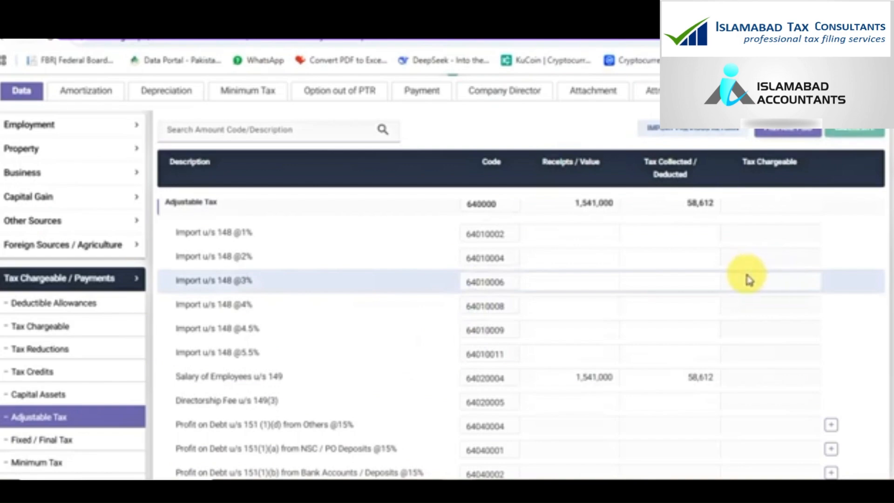
pyautogui.scroll(3, 747, 280)
pyautogui.click(677, 140)
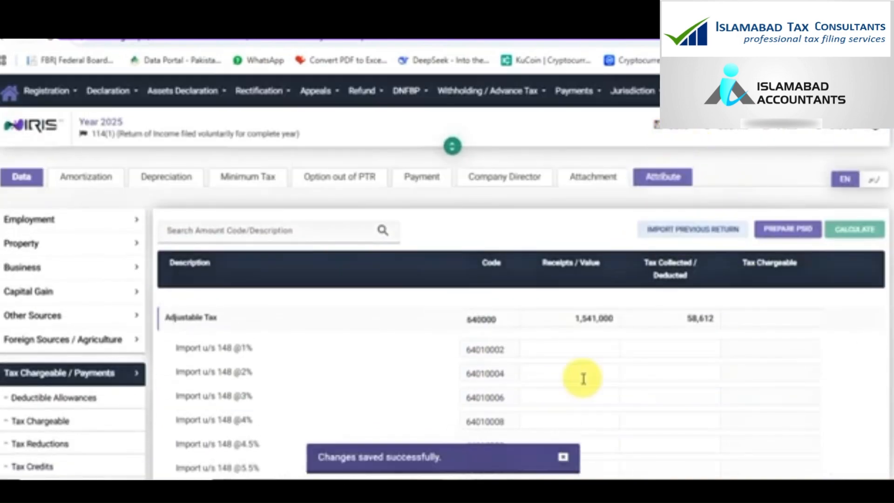
pyautogui.scroll(-10, 583, 377)
# Check Computations listing 58,612 withholding tax (code 9201), recalculate and save, then open Minimum Tax
pyautogui.click(114, 368)
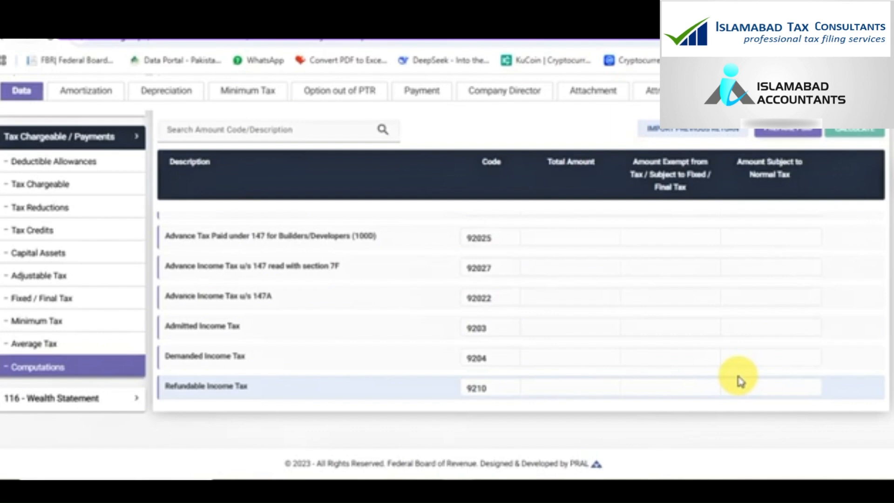
pyautogui.scroll(10, 741, 381)
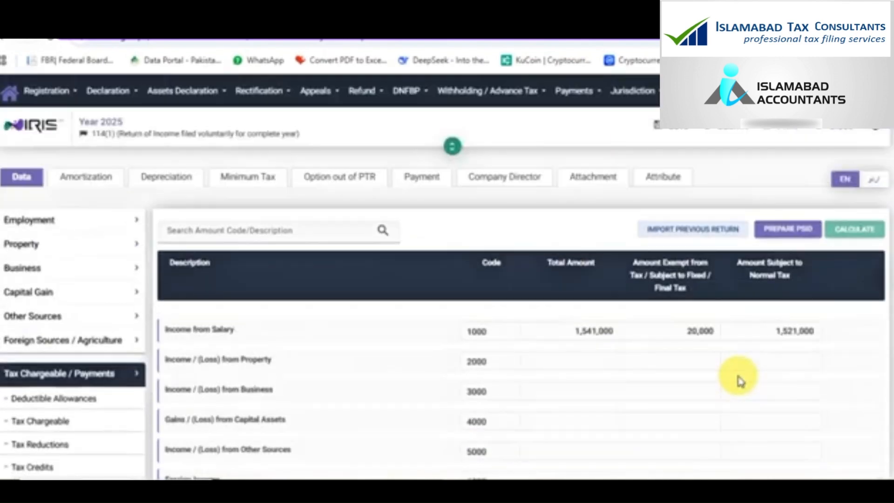
pyautogui.click(672, 140)
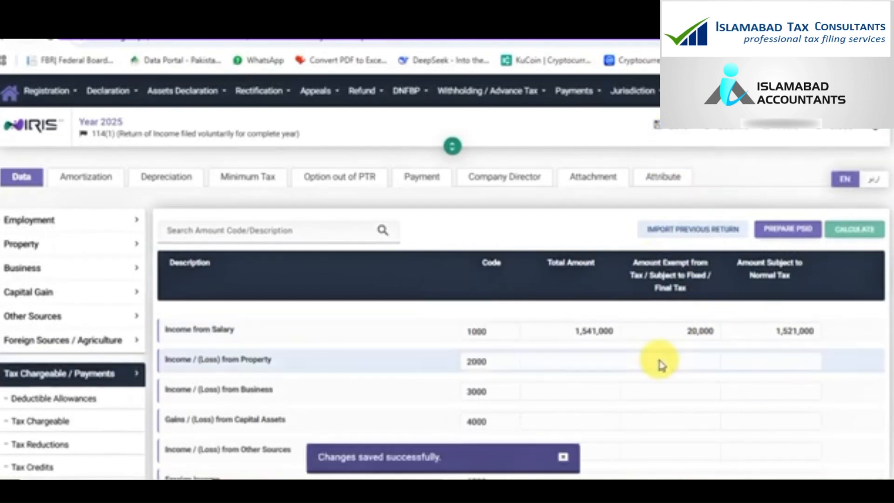
pyautogui.scroll(-10, 661, 365)
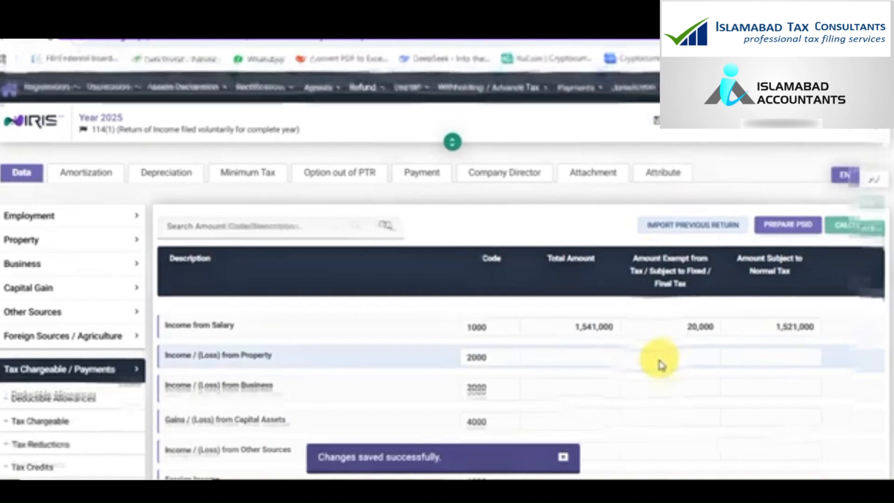
pyautogui.scroll(-2, 661, 365)
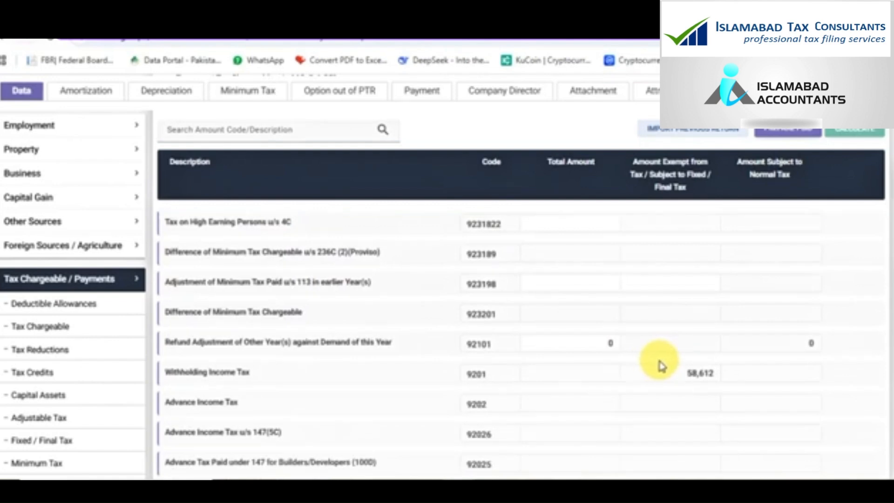
pyautogui.scroll(-5, 661, 364)
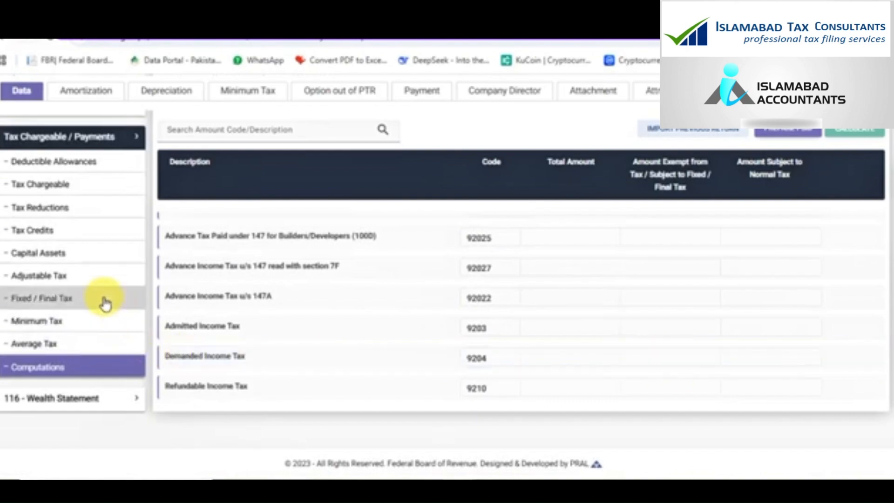
pyautogui.click(104, 321)
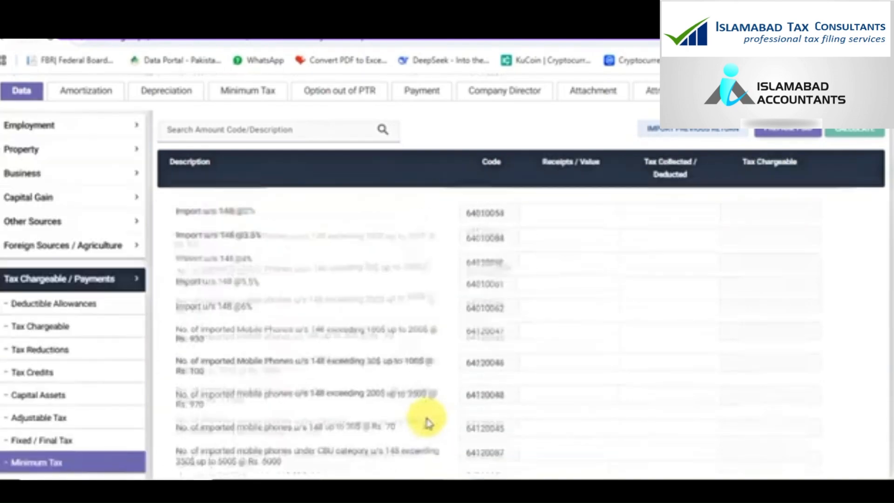
pyautogui.scroll(-10, 427, 421)
pyautogui.scroll(5, 427, 419)
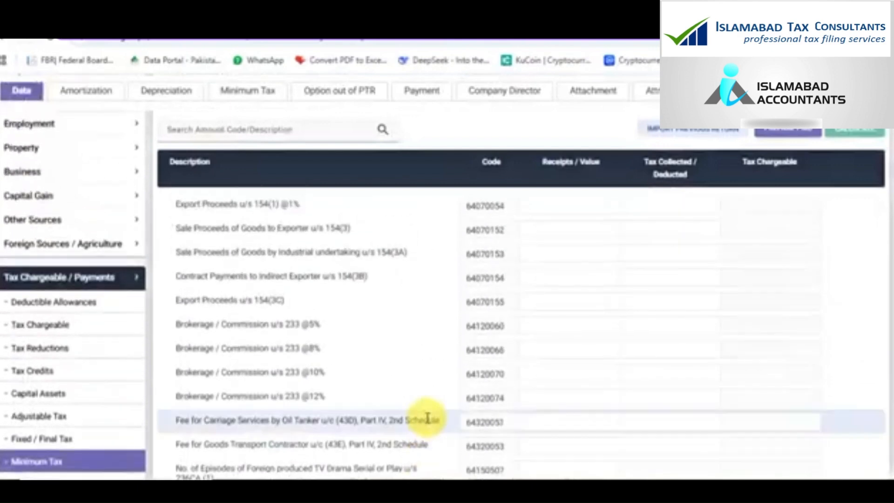
pyautogui.scroll(5, 428, 419)
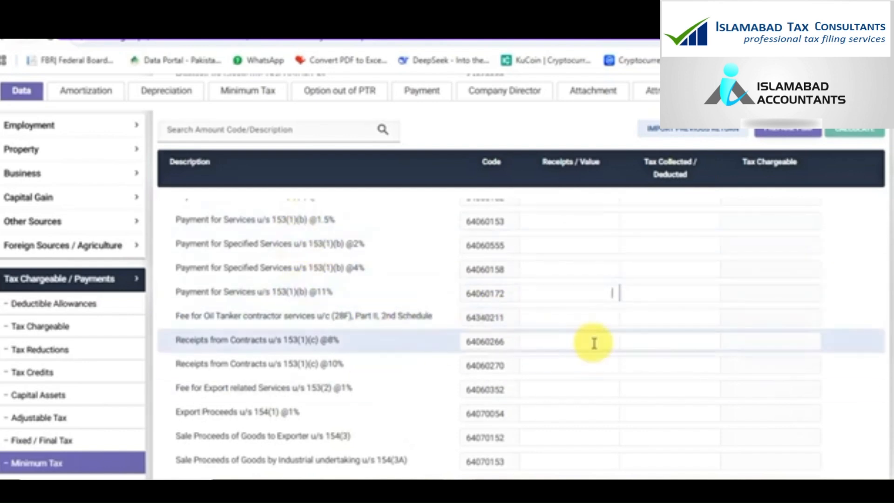
pyautogui.write('580')
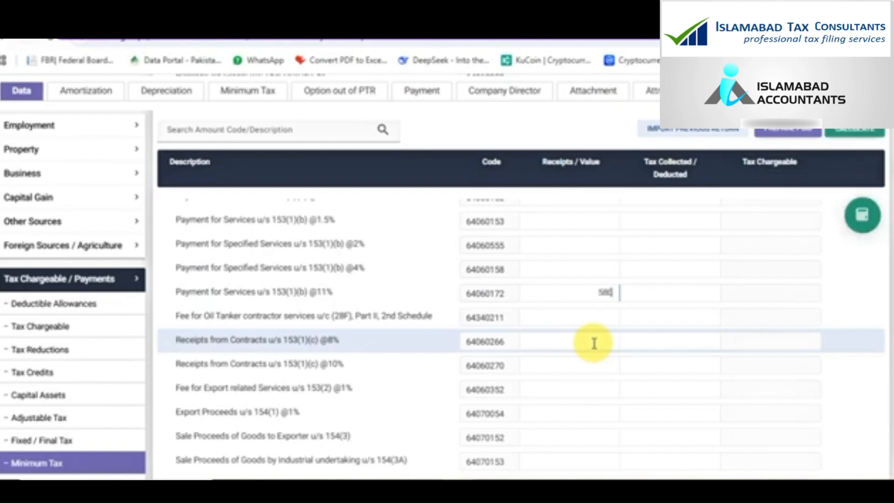
pyautogui.click(862, 216)
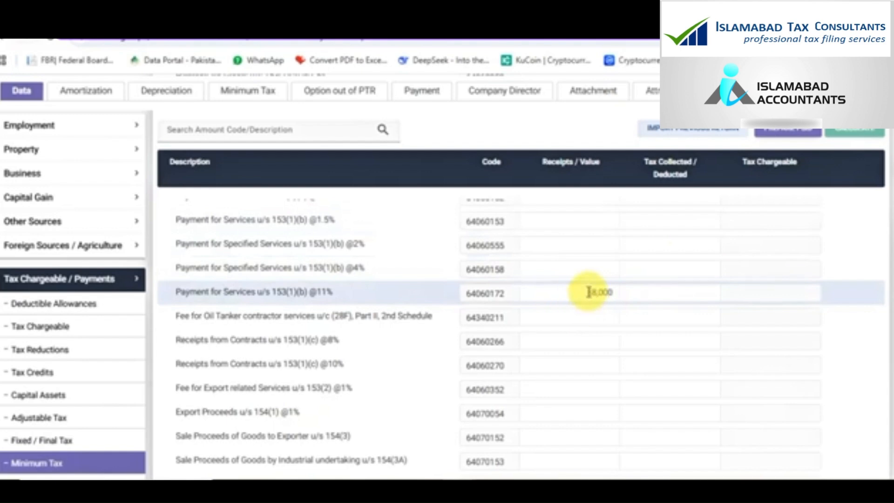
pyautogui.scroll(-5, 80, 439)
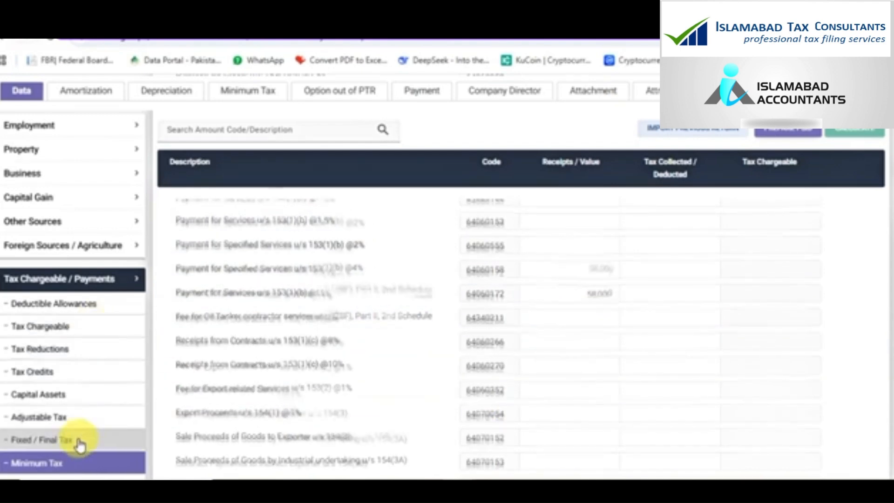
pyautogui.scroll(-2, 80, 445)
pyautogui.scroll(8, 599, 356)
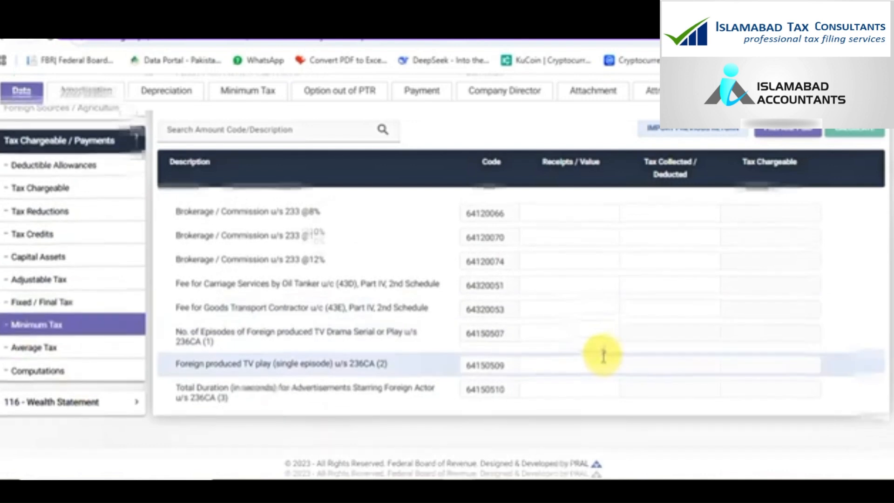
pyautogui.scroll(-2, 603, 354)
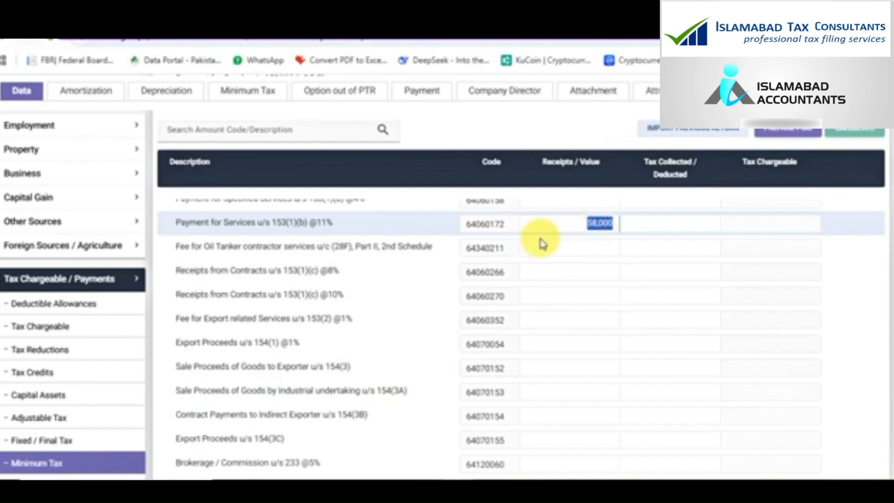
pyautogui.click(47, 177)
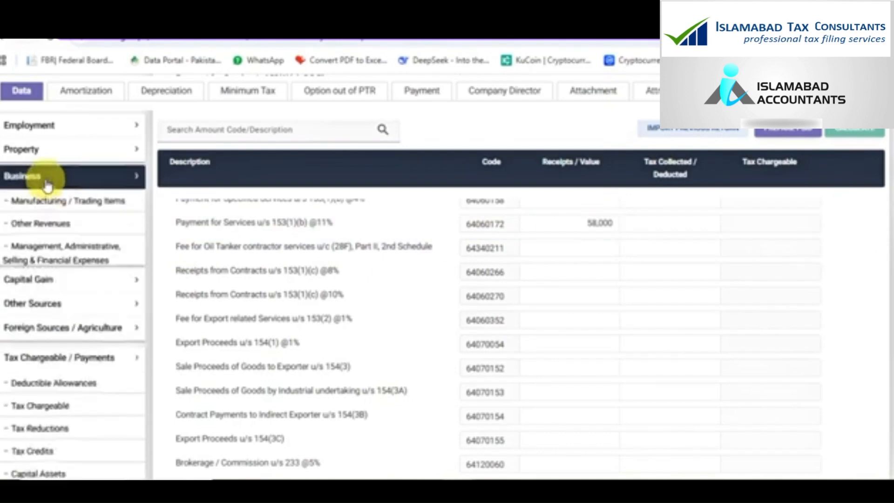
# Enter 58,000 in Business Other Revenues Others (code 3128) and recalculate to 0 normal tax
pyautogui.click(58, 241)
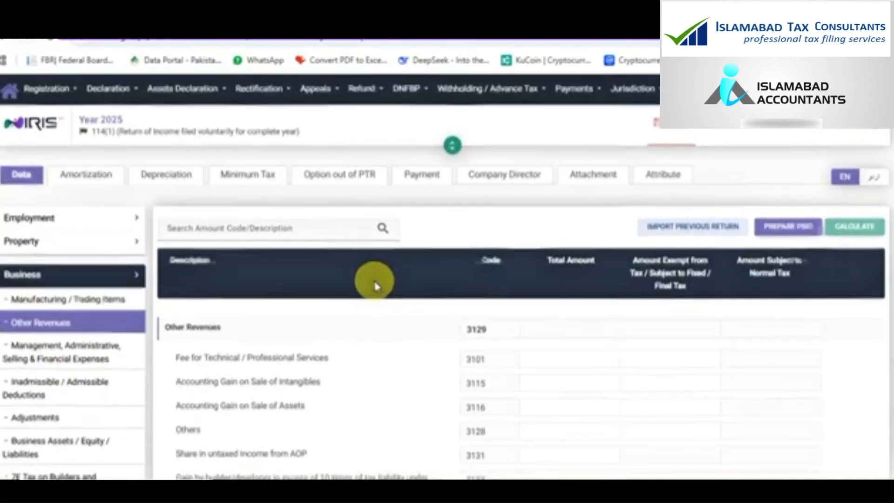
pyautogui.scroll(-2, 368, 265)
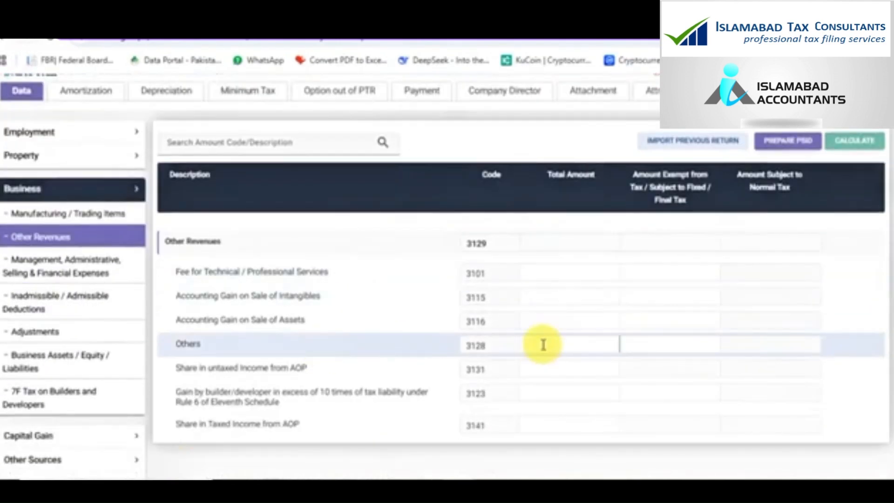
pyautogui.write('580000')
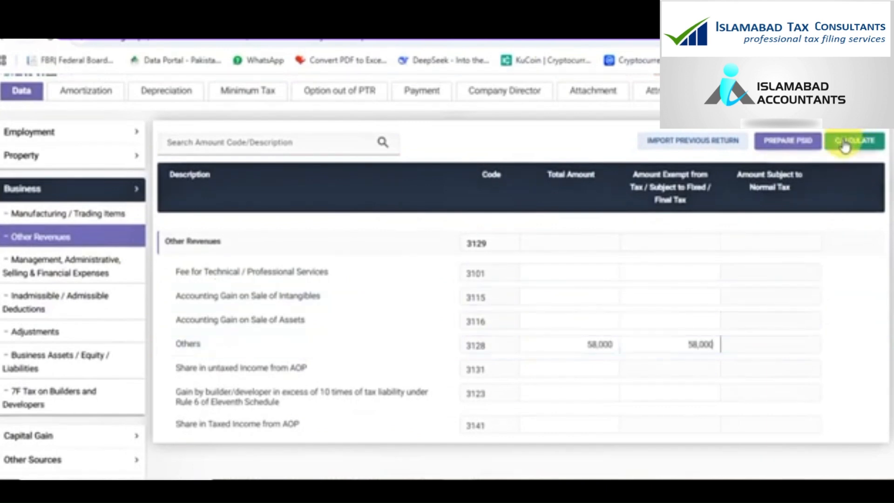
pyautogui.click(845, 142)
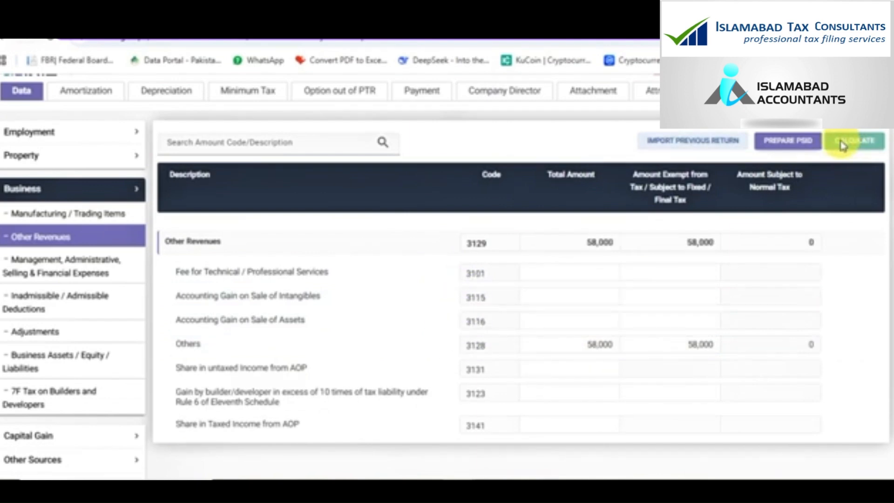
pyautogui.scroll(-3, 131, 382)
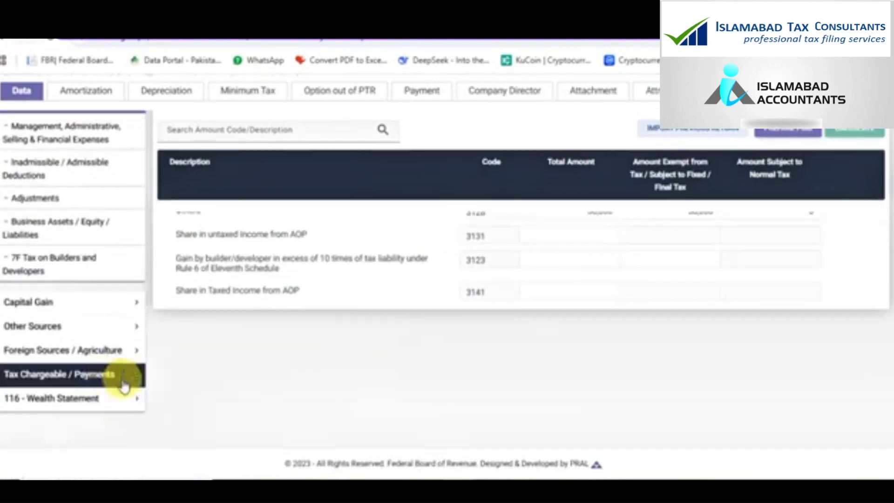
pyautogui.click(96, 385)
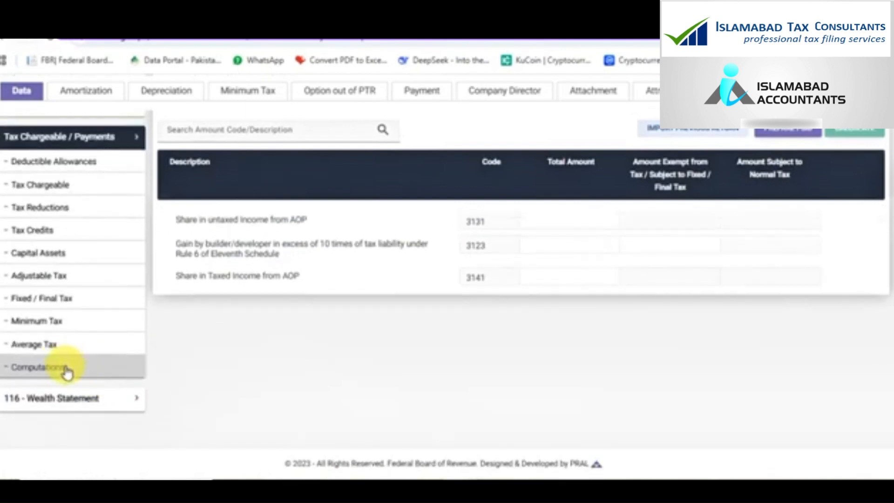
pyautogui.click(68, 370)
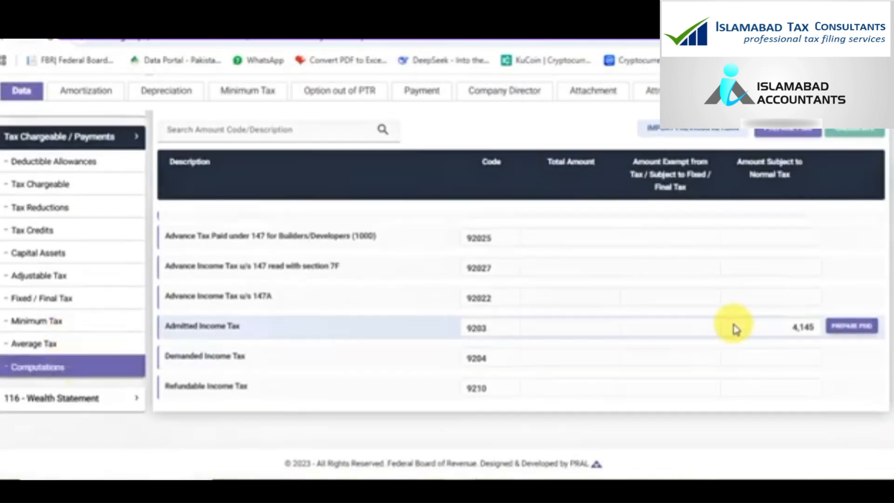
pyautogui.doubleClick(75, 279)
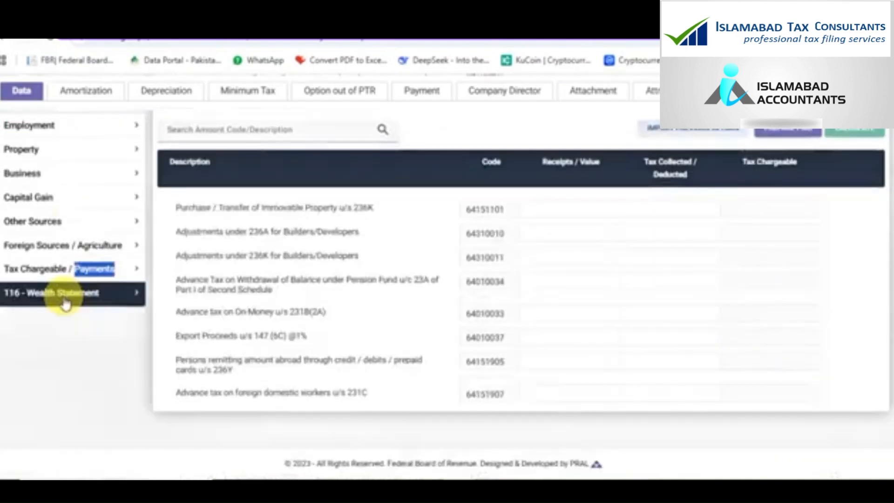
pyautogui.click(54, 278)
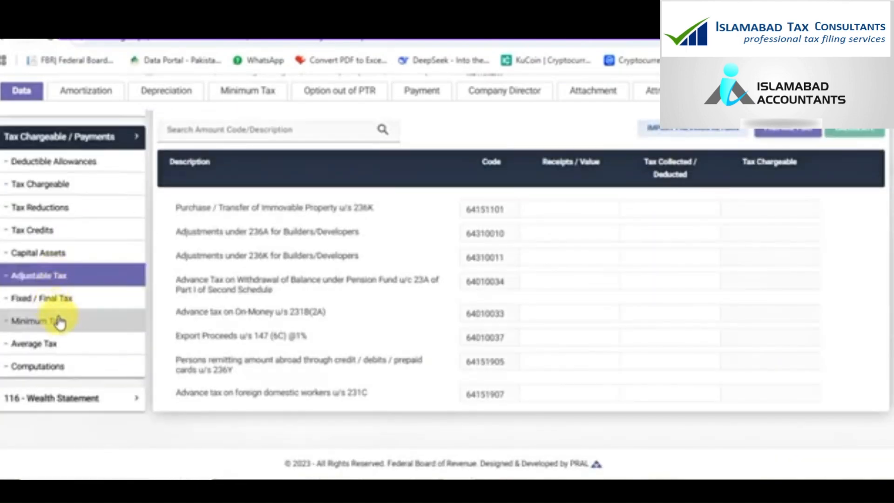
pyautogui.click(69, 330)
pyautogui.scroll(-5, 671, 342)
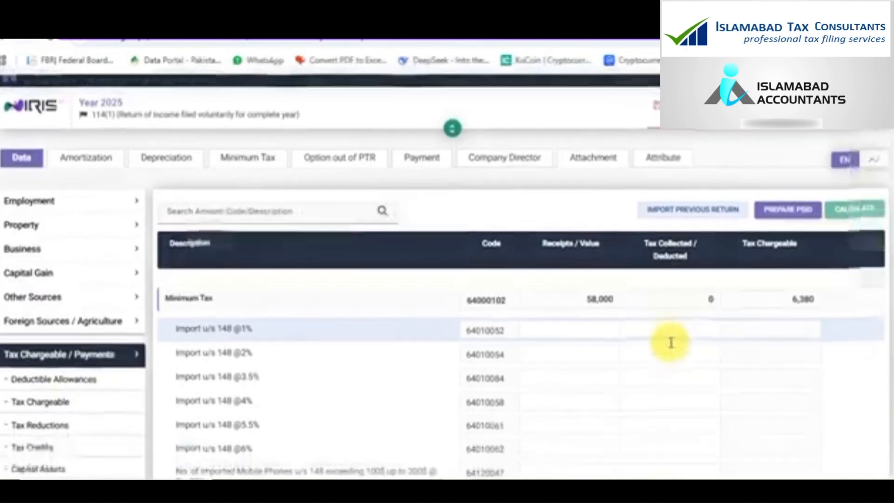
pyautogui.scroll(-10, 671, 345)
pyautogui.scroll(5, 671, 345)
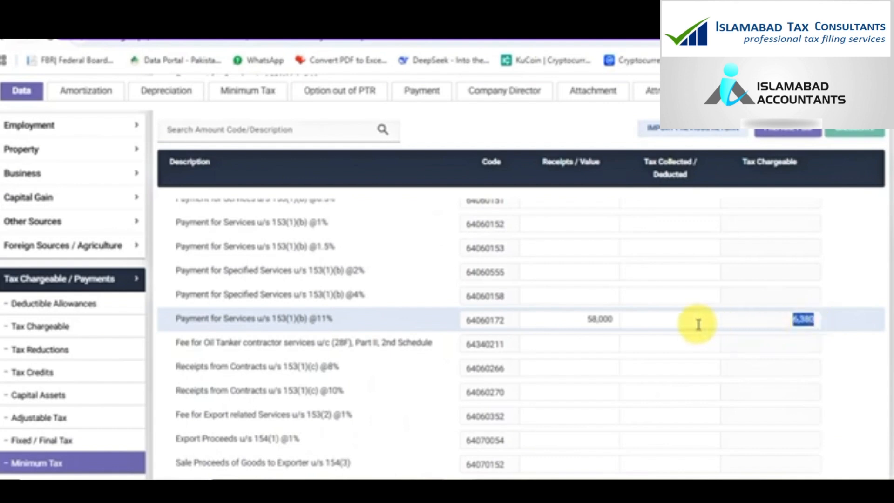
pyautogui.write('6,380')
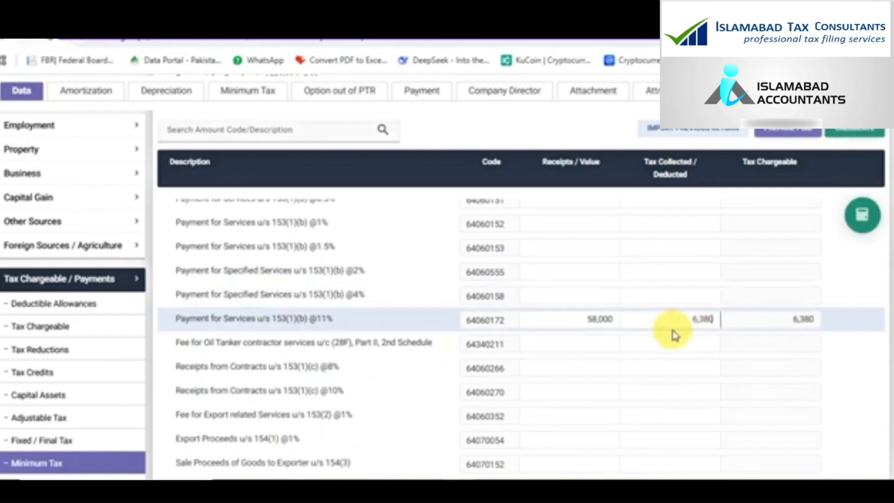
pyautogui.click(853, 227)
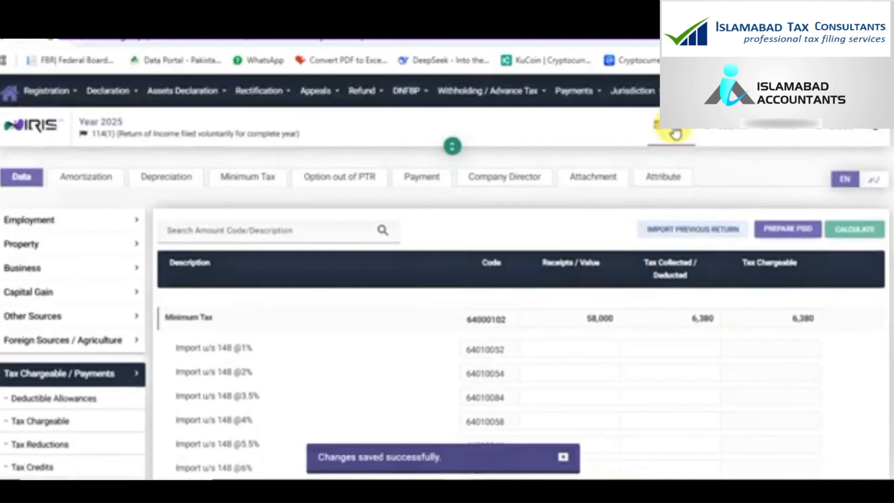
pyautogui.scroll(-10, 648, 259)
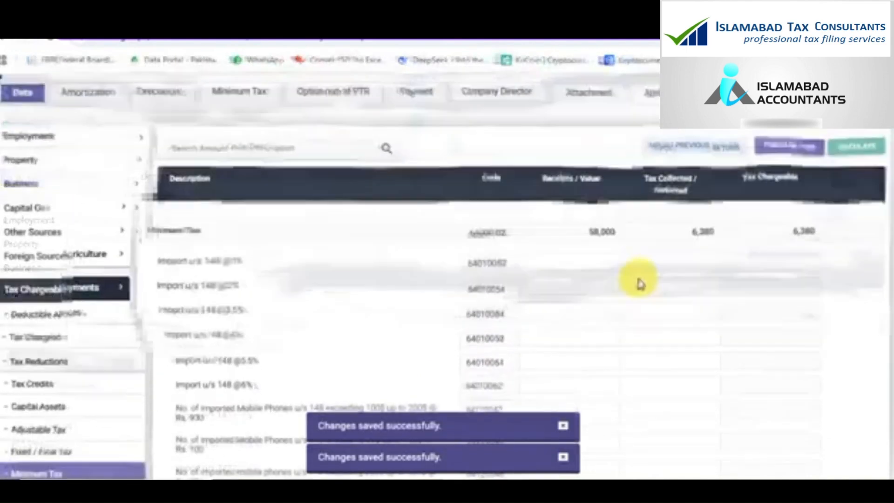
# Review the tax computations and copy the 1,521,000 Total Income under normal tax
pyautogui.click(67, 367)
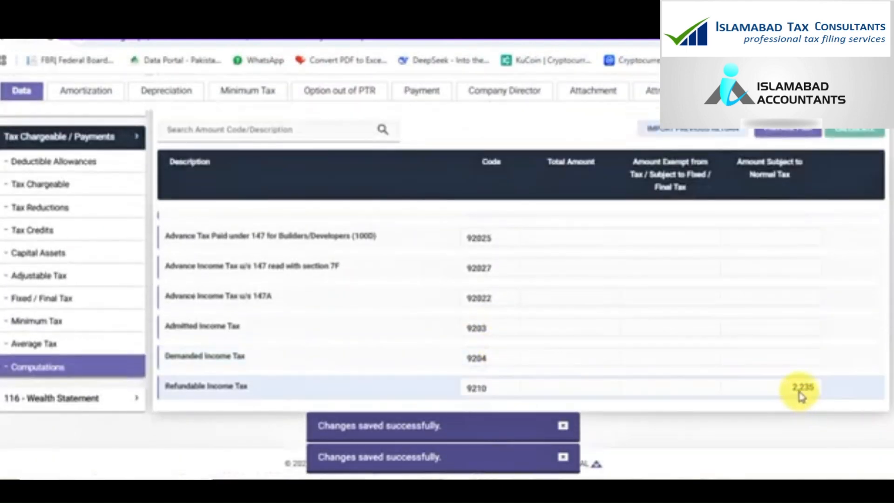
pyautogui.scroll(1, 798, 389)
pyautogui.scroll(15, 797, 389)
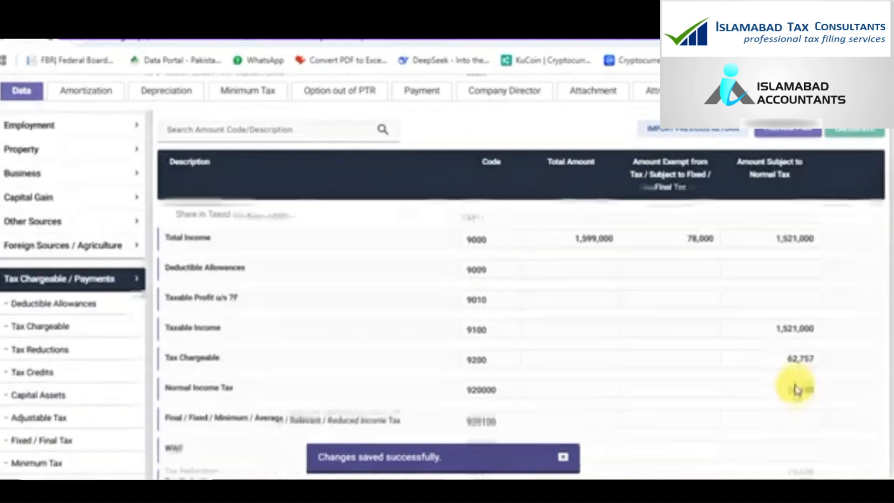
pyautogui.scroll(-6, 797, 389)
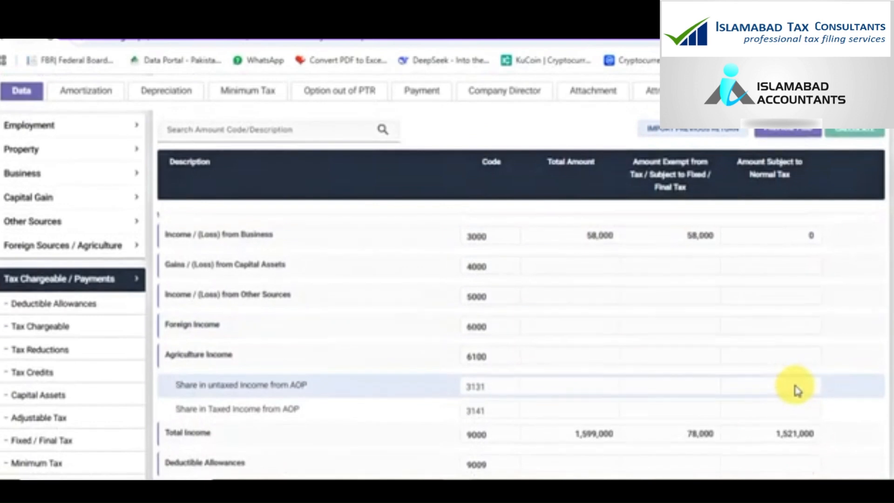
pyautogui.scroll(4, 798, 389)
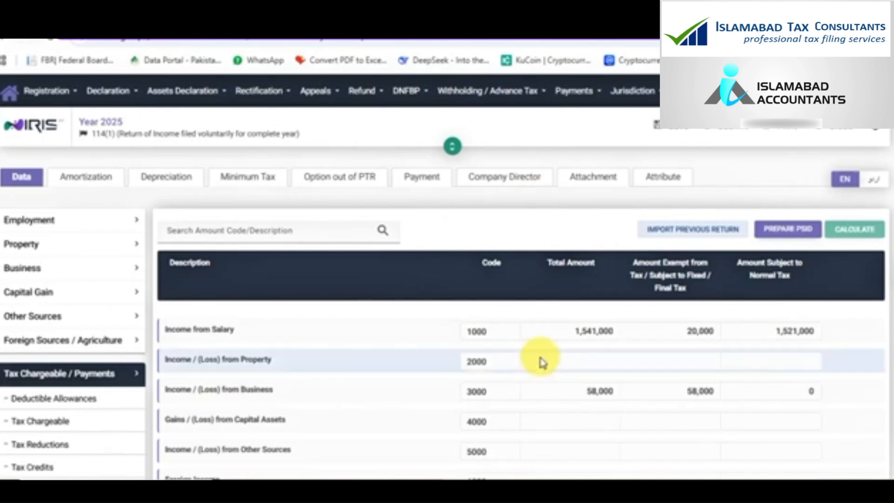
pyautogui.scroll(-2, 540, 362)
pyautogui.scroll(2, 542, 362)
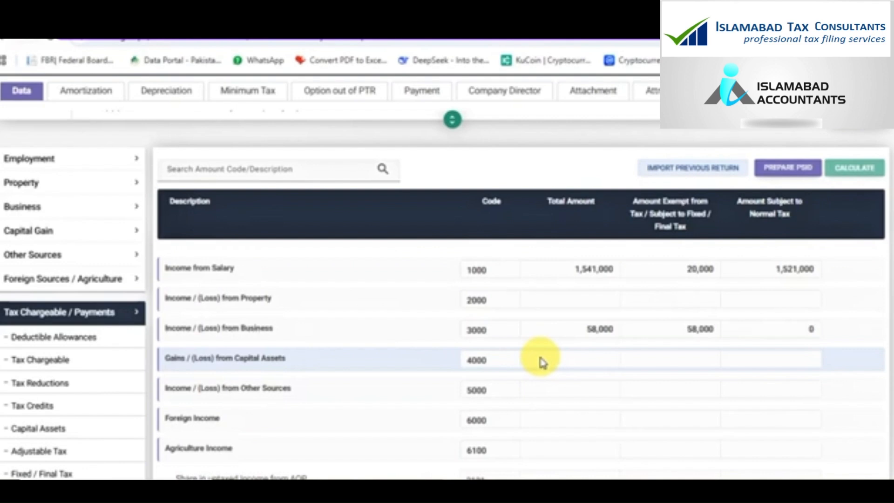
pyautogui.scroll(-3, 540, 362)
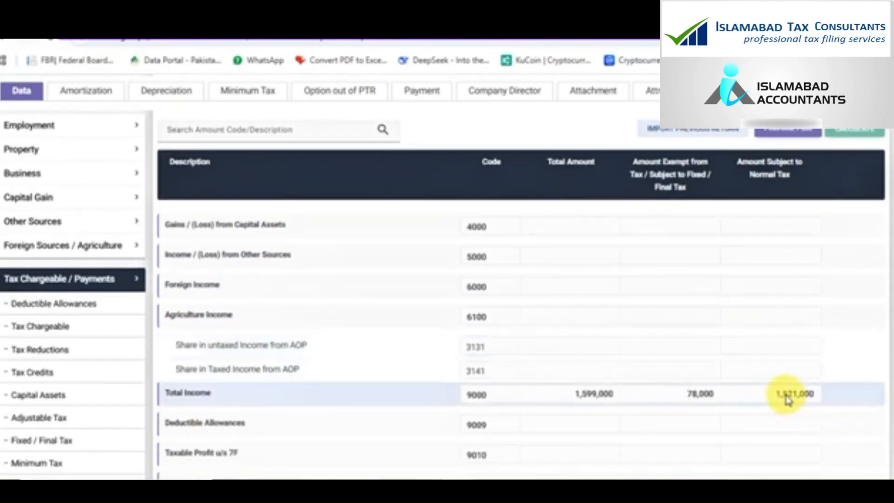
pyautogui.doubleClick(786, 399)
pyautogui.hotkey('ctrl', 'c')
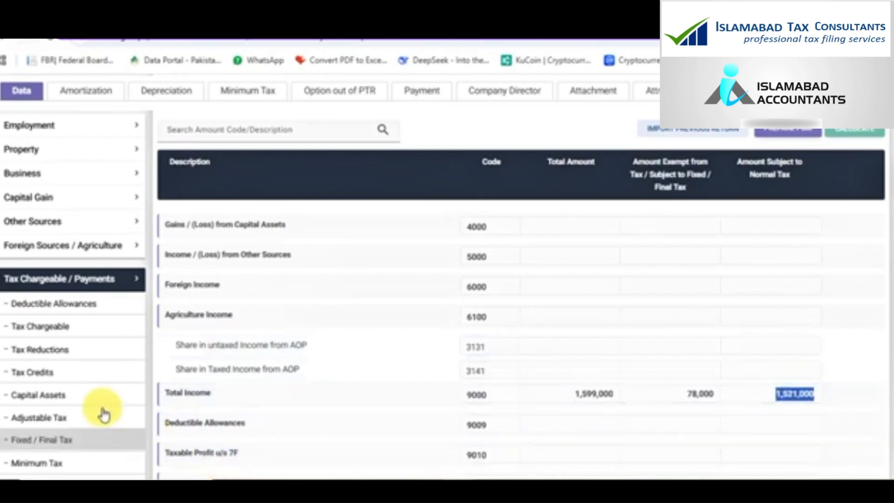
pyautogui.scroll(-3, 106, 415)
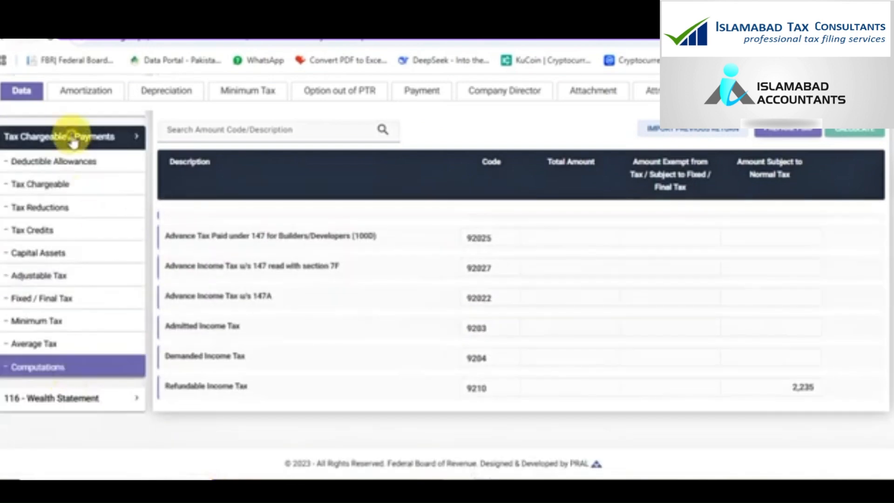
pyautogui.click(72, 136)
# Enter 1,521,000 as income subject to normal tax in Reconciliation of Net Assets and recalculate
pyautogui.click(87, 305)
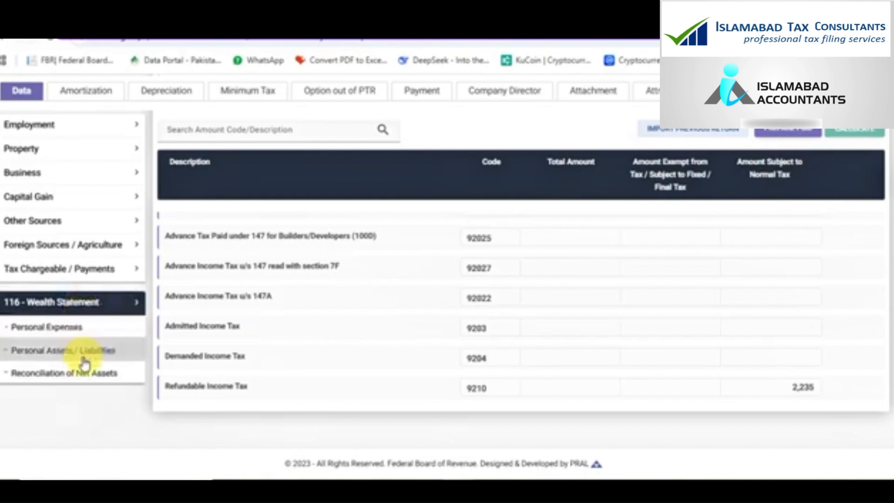
pyautogui.click(86, 376)
pyautogui.scroll(-2, 84, 387)
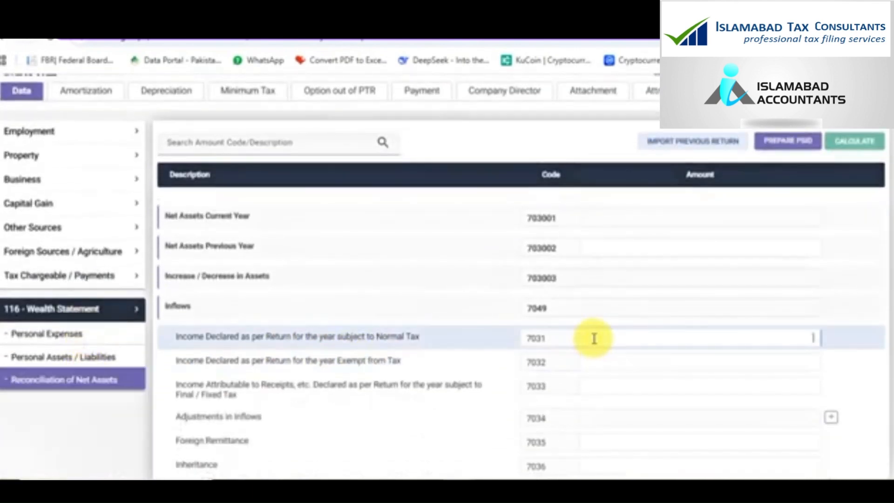
pyautogui.hotkey('ctrl', 'v')
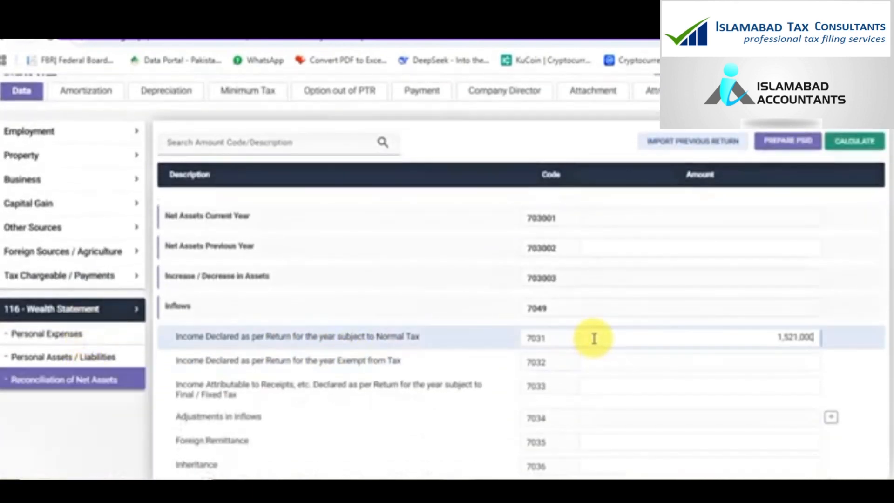
pyautogui.click(842, 148)
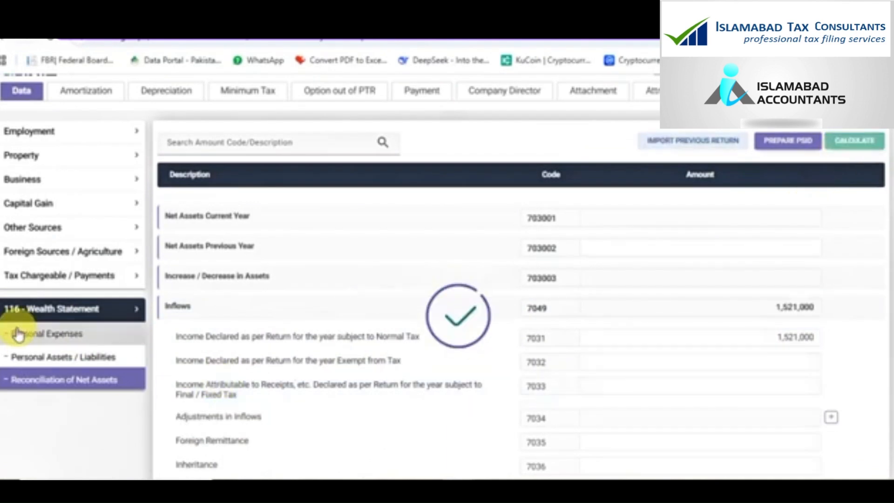
# Check the tax computations and the Salary income breakdown
pyautogui.click(55, 284)
pyautogui.scroll(-5, 55, 344)
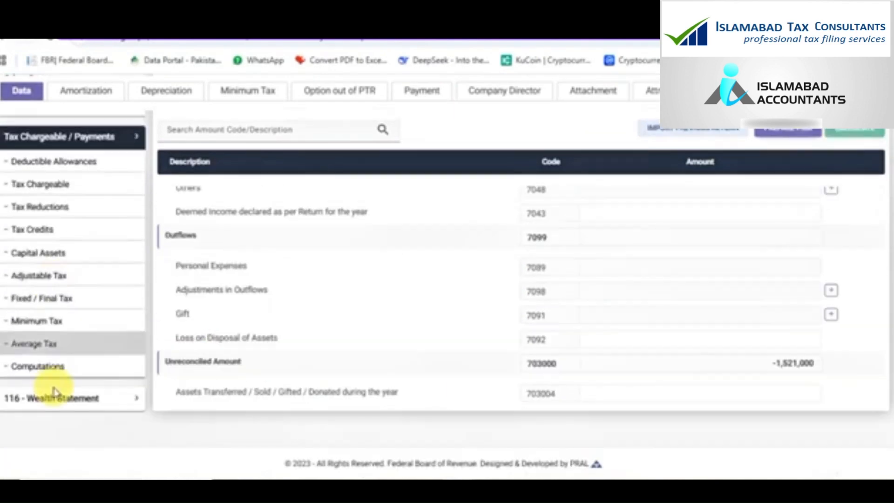
pyautogui.click(44, 368)
pyautogui.scroll(2, 529, 475)
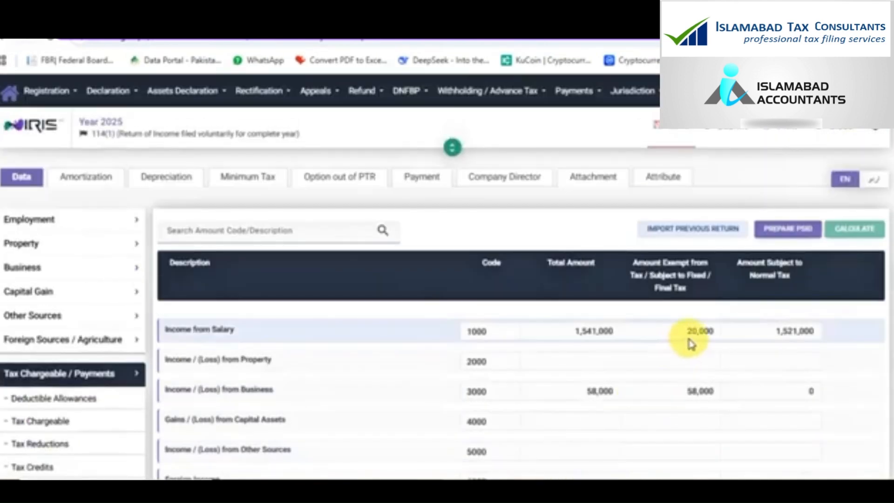
pyautogui.click(56, 219)
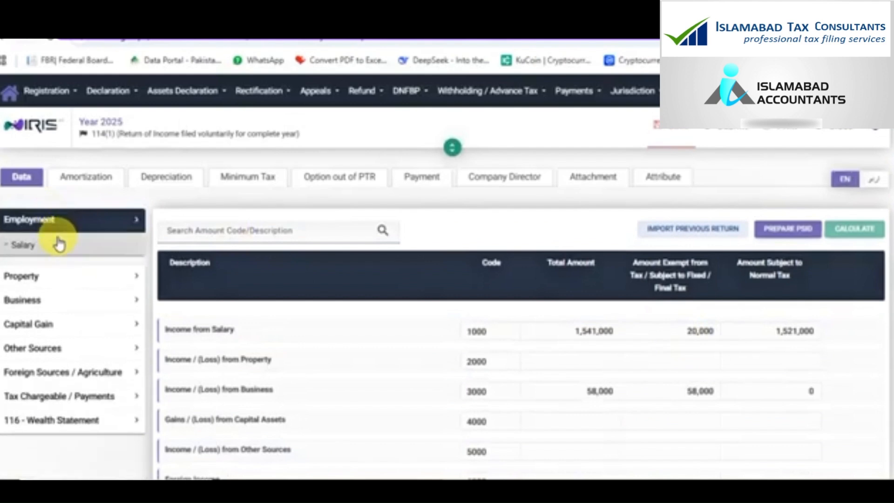
pyautogui.click(58, 243)
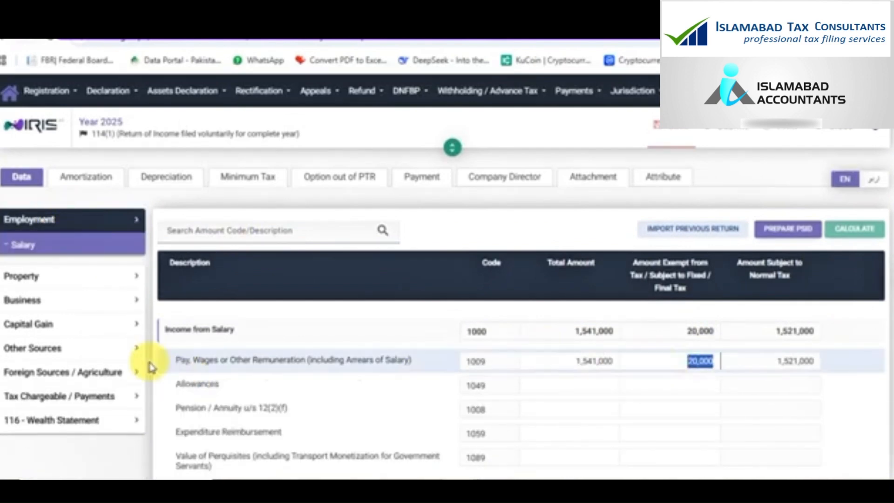
pyautogui.scroll(-2, 84, 405)
# Add 20,000 exempt income in the net-asset reconciliation and recalculate
pyautogui.click(56, 340)
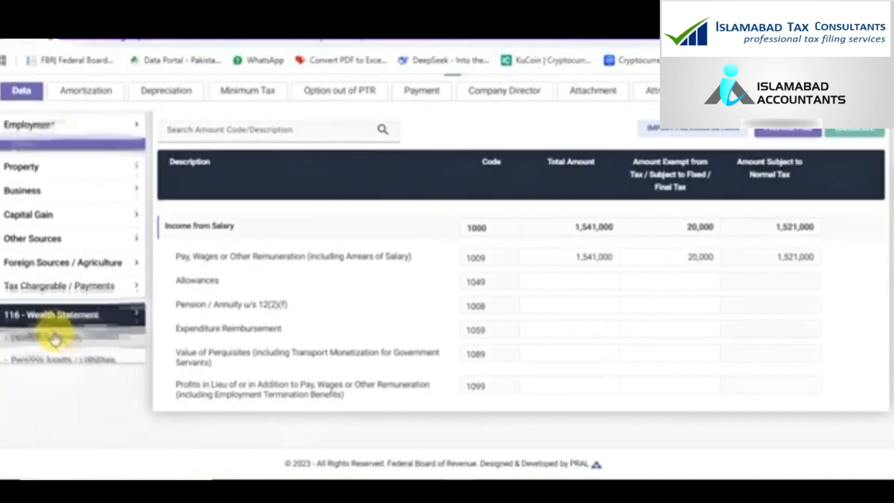
pyautogui.click(56, 372)
pyautogui.scroll(2, 60, 378)
pyautogui.scroll(-2, 61, 377)
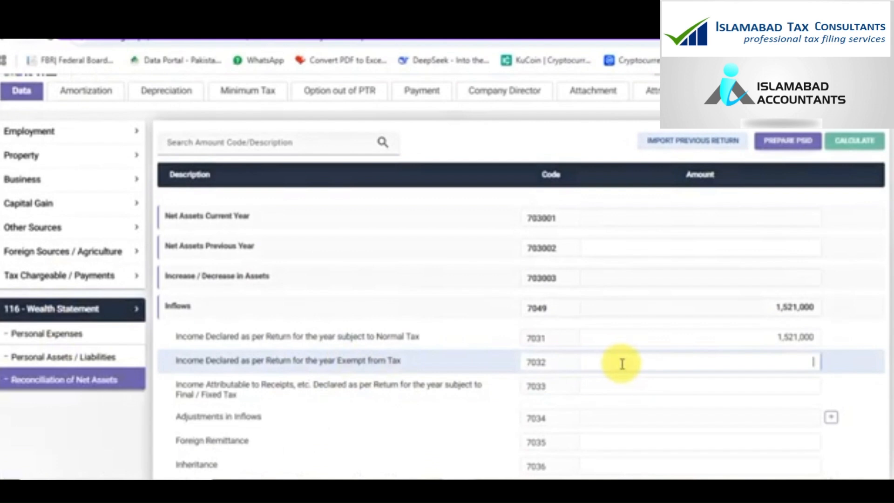
pyautogui.write('200000')
pyautogui.click(848, 140)
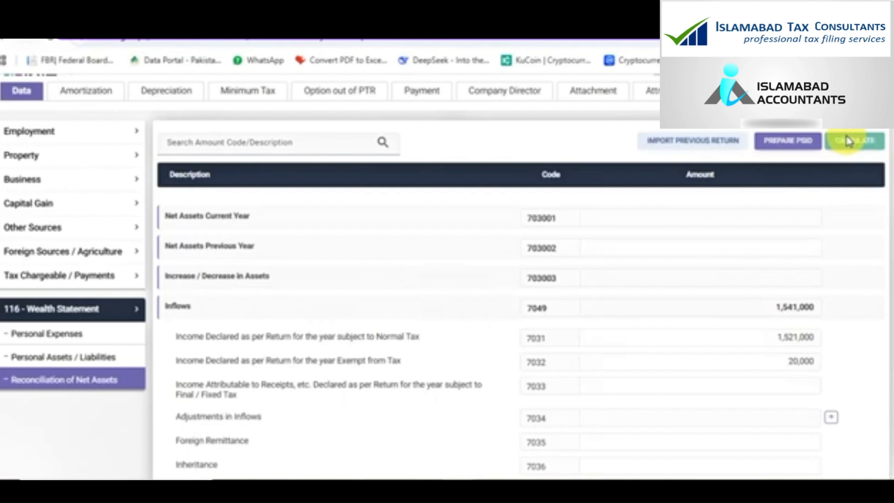
# Review the tax computations after the exempt income change
pyautogui.click(83, 282)
pyautogui.scroll(-3, 77, 353)
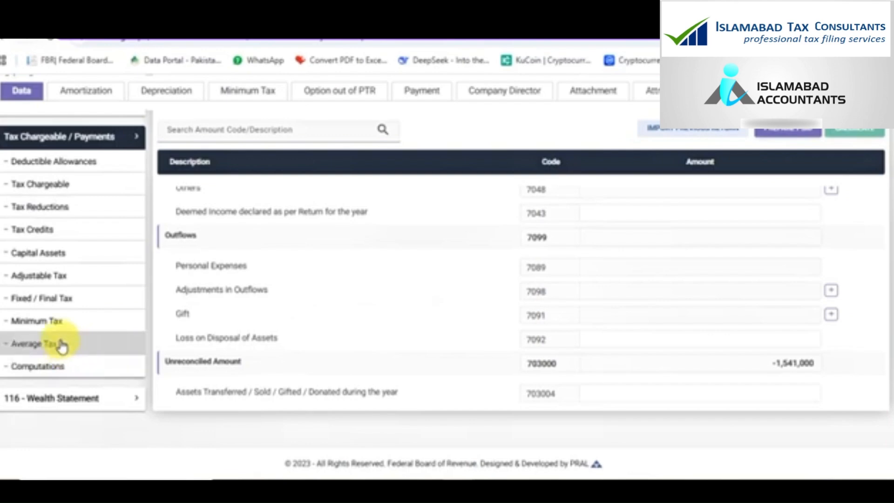
pyautogui.click(36, 366)
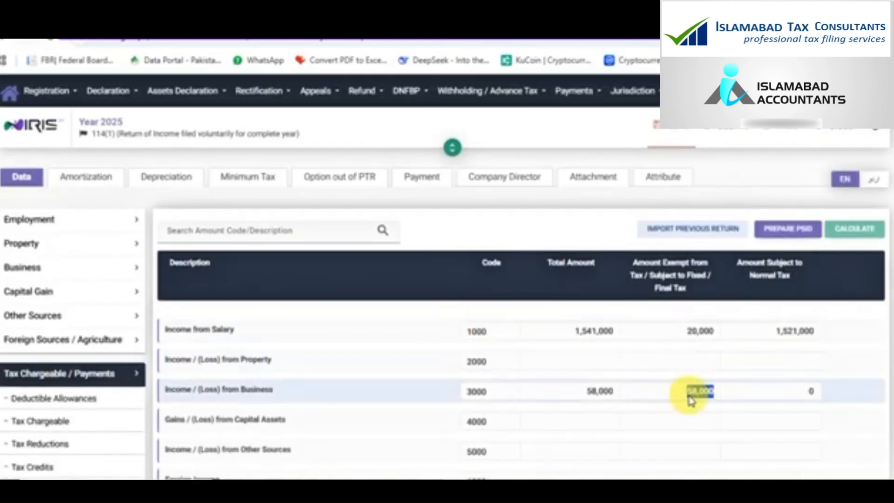
pyautogui.scroll(-5, 330, 375)
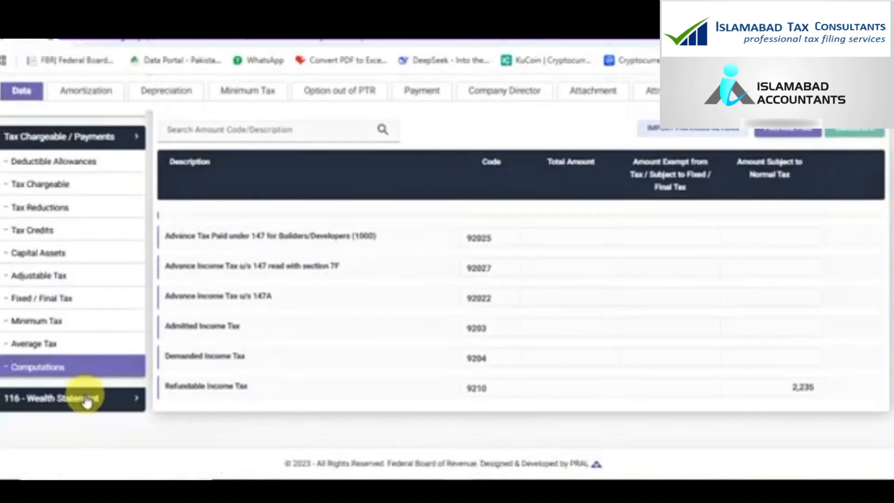
# Enter 58,000 final/fixed-tax receipts under code 7033, recalculate and save the reconciliation
pyautogui.click(84, 398)
pyautogui.click(60, 373)
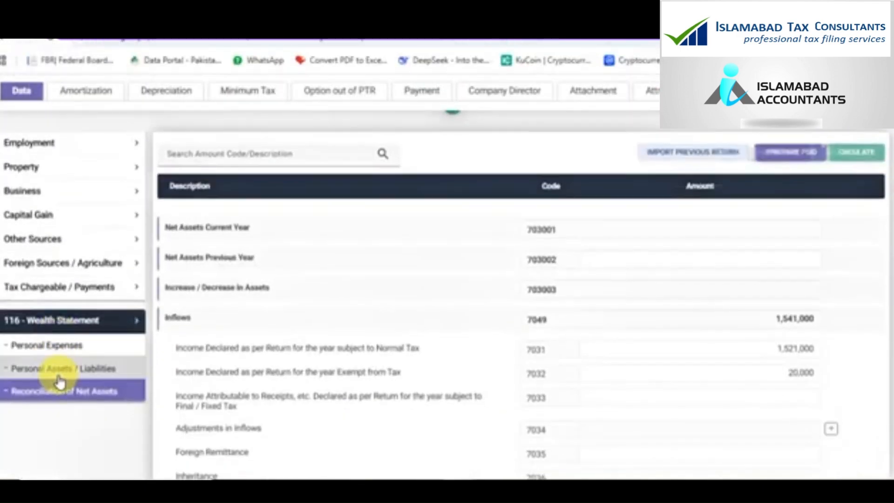
pyautogui.scroll(-2, 235, 342)
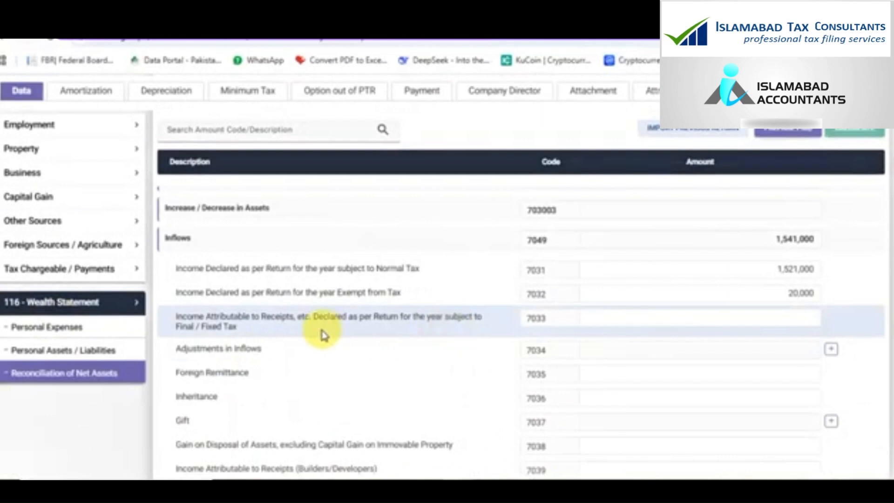
pyautogui.write('580000')
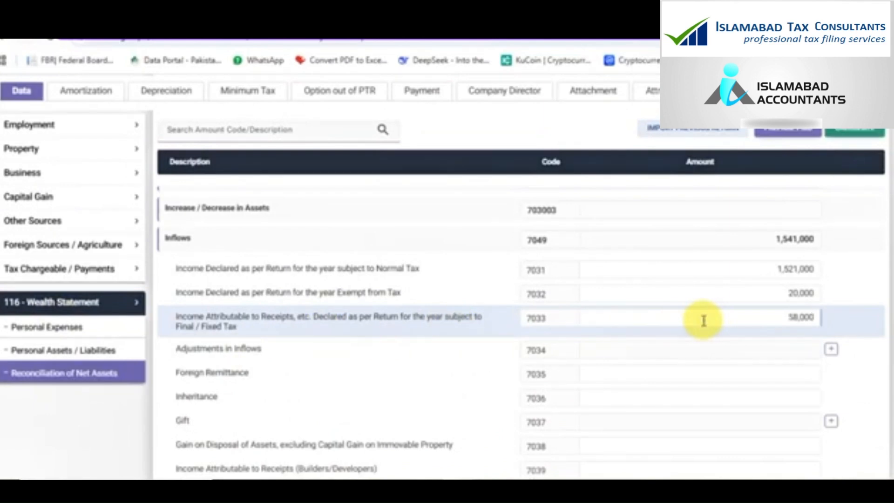
pyautogui.click(856, 135)
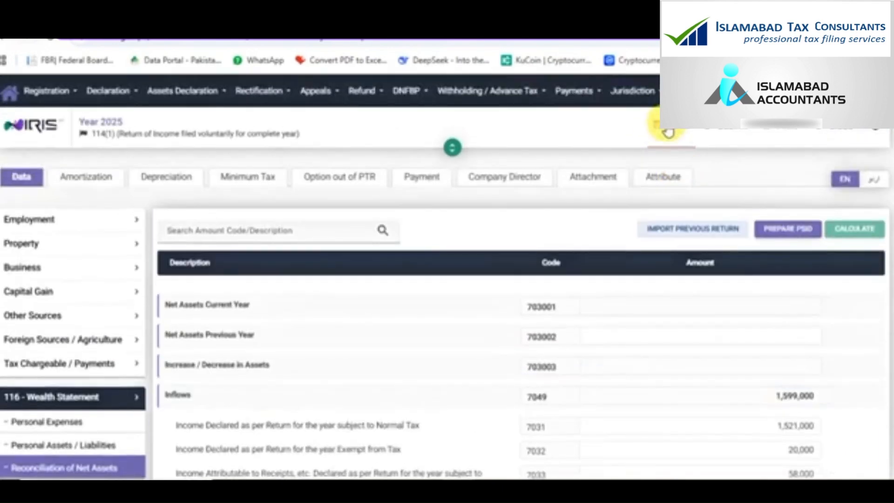
pyautogui.click(668, 132)
pyautogui.scroll(-6, 683, 349)
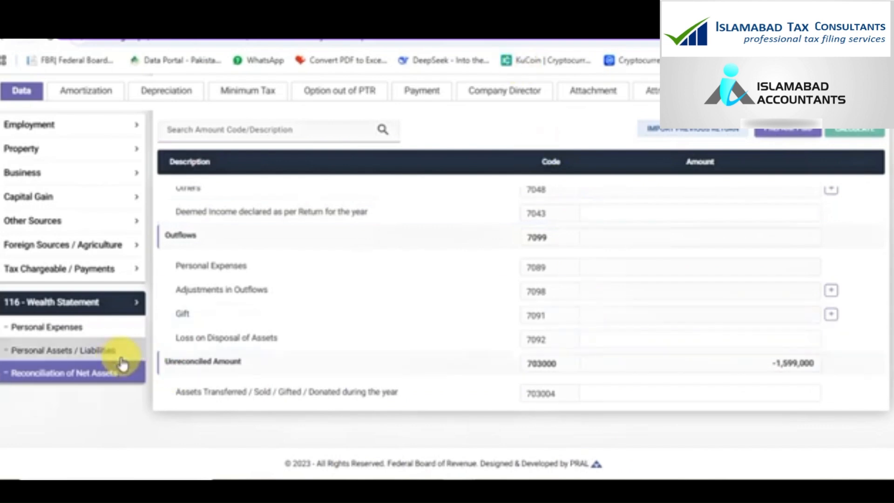
# Enter 150,000 donations/zakat (7076) and 800,000 household expenses (7087), then recalculate
pyautogui.click(111, 335)
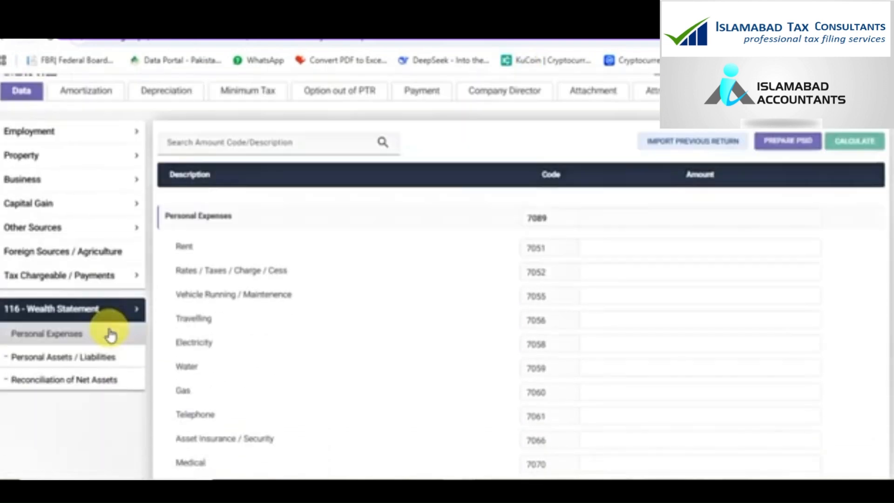
pyautogui.scroll(-5, 111, 335)
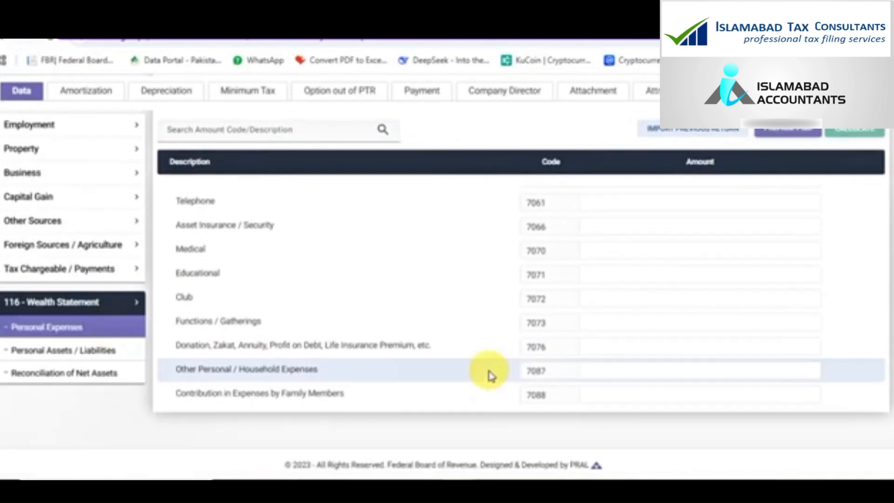
pyautogui.click(644, 346)
pyautogui.write('5')
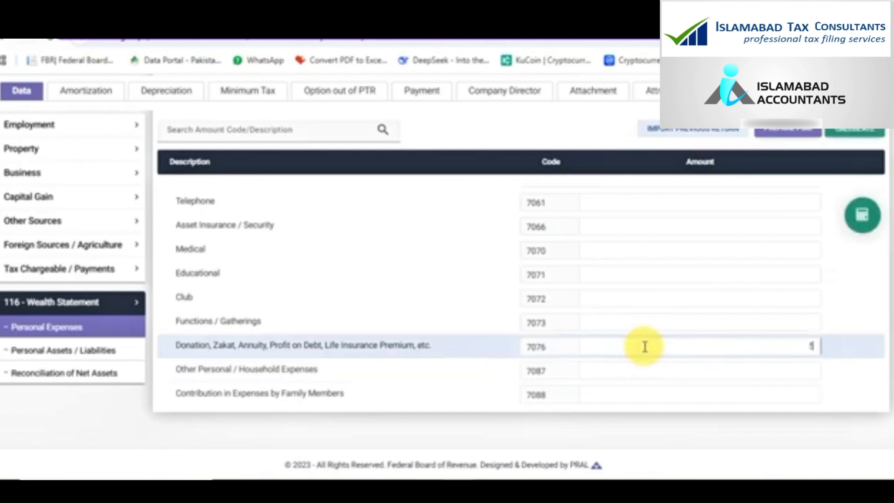
pyautogui.write('0,000')
pyautogui.press('Left')
pyautogui.press('Left')
pyautogui.press('Left')
pyautogui.press('Left')
pyautogui.press('Left')
pyautogui.press('Left')
pyautogui.press('Tab')
pyautogui.write('800000')
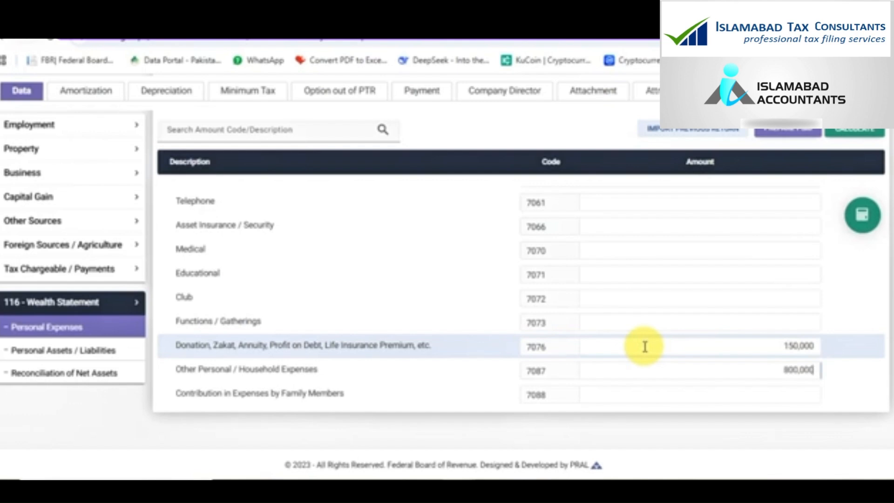
pyautogui.click(861, 218)
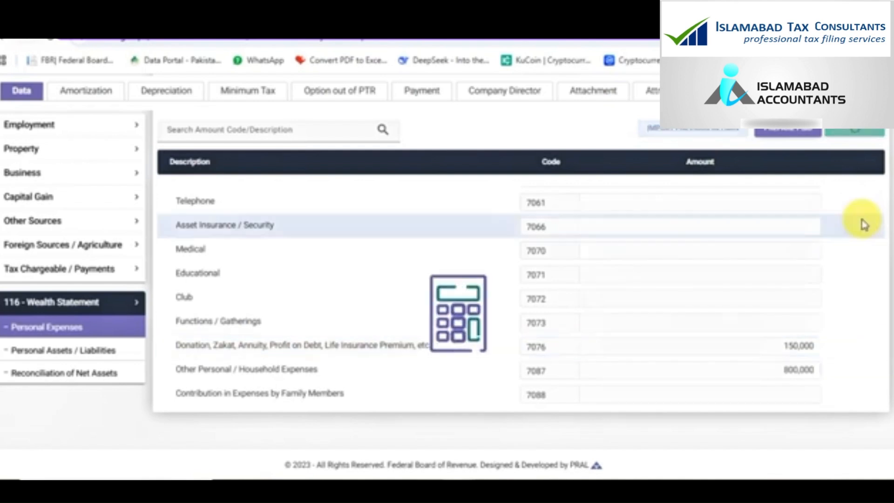
pyautogui.scroll(6, 762, 255)
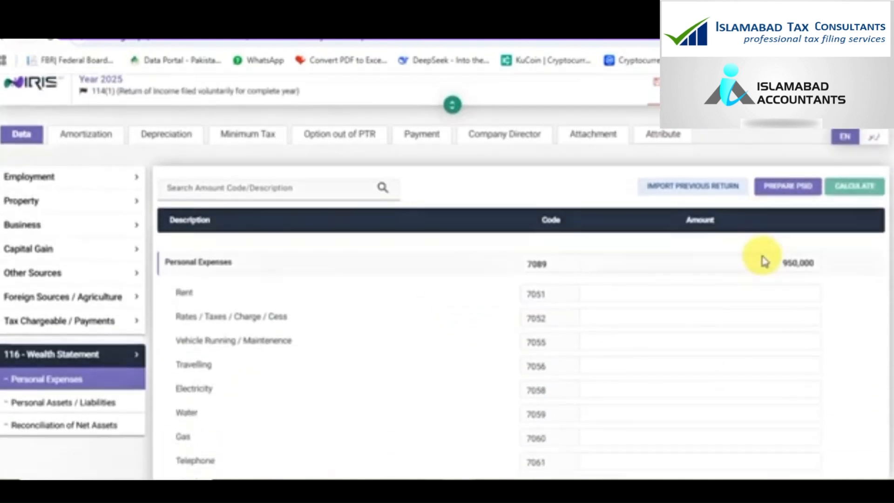
pyautogui.scroll(-3, 763, 257)
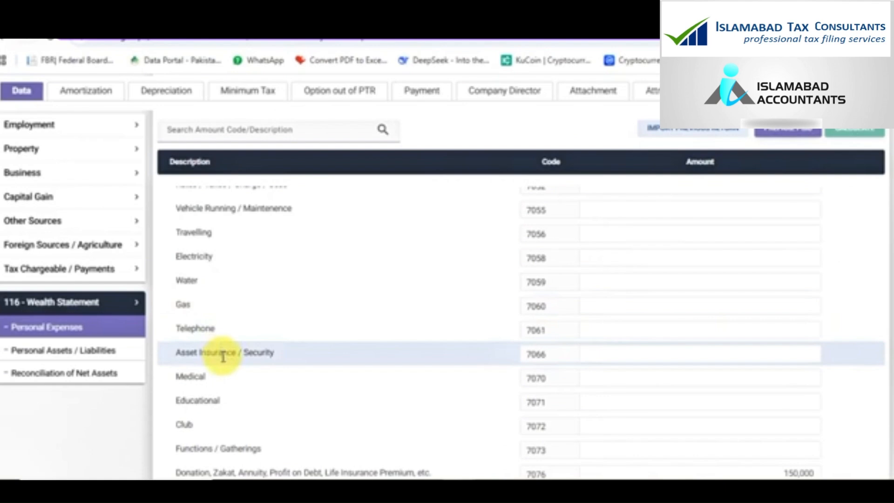
pyautogui.scroll(-3, 223, 357)
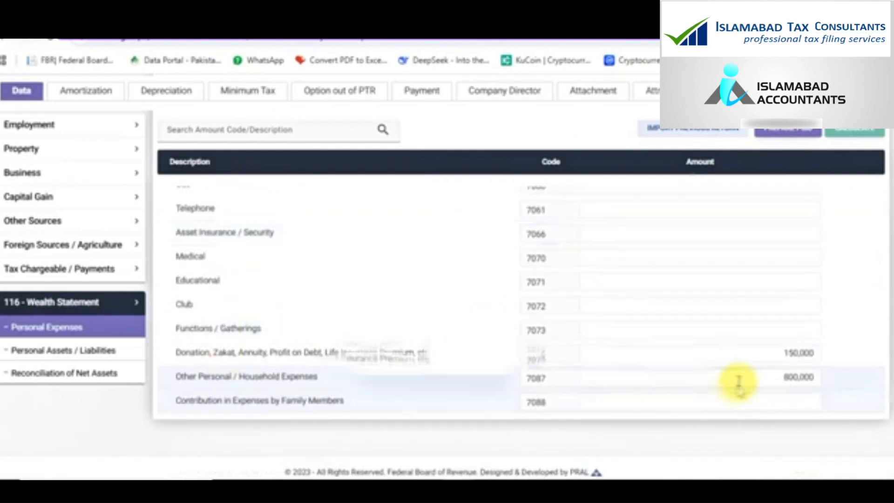
pyautogui.scroll(6, 636, 254)
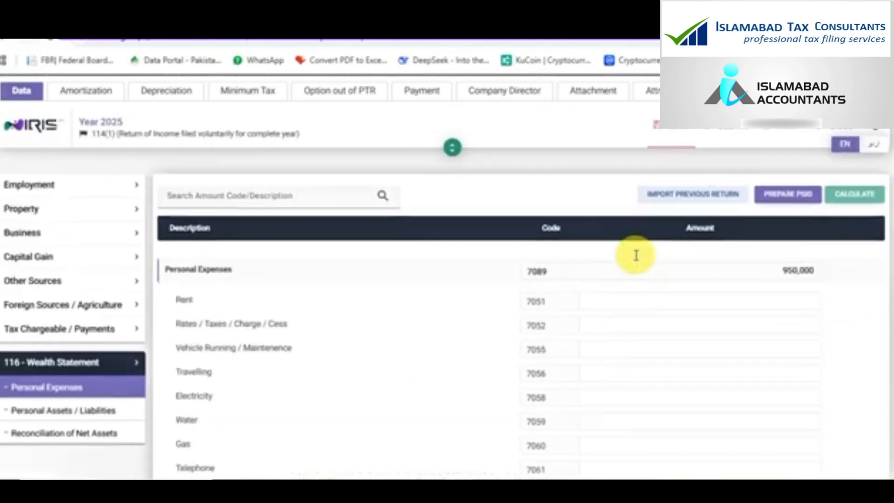
pyautogui.scroll(-6, 511, 266)
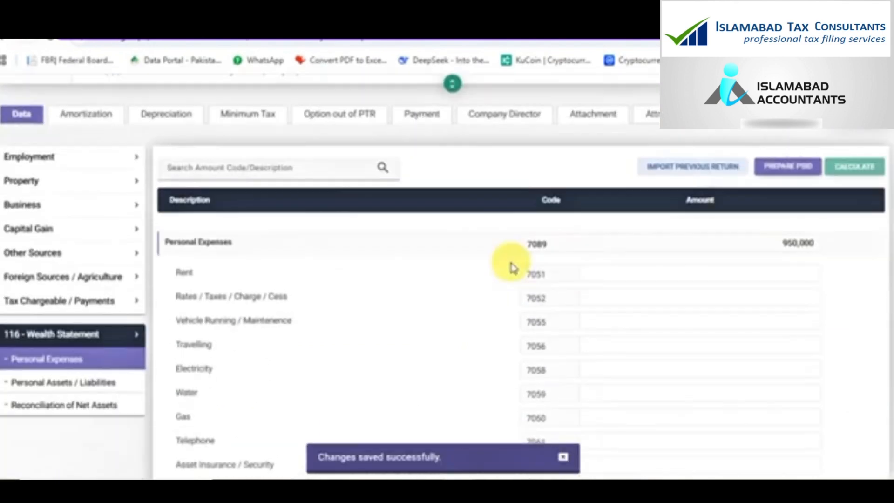
pyautogui.click(48, 352)
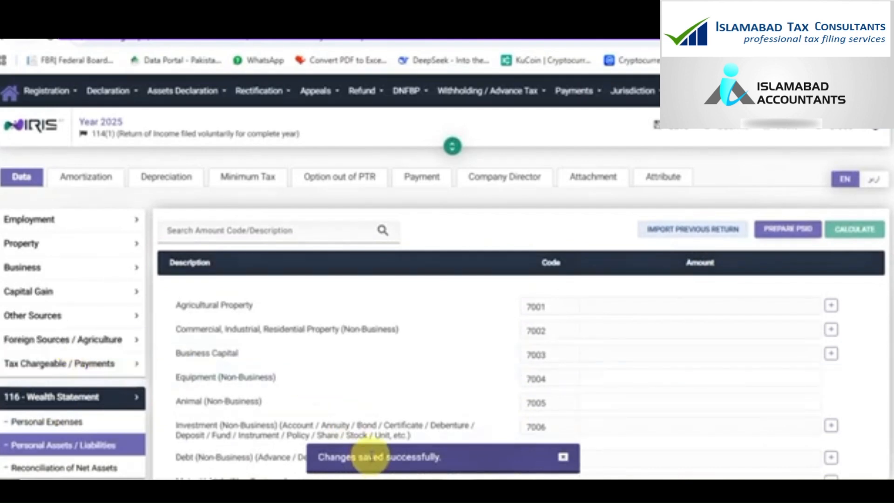
# Add a '5 marla plot' property in 'LAHORE' under code 7002
pyautogui.scroll(-3, 666, 371)
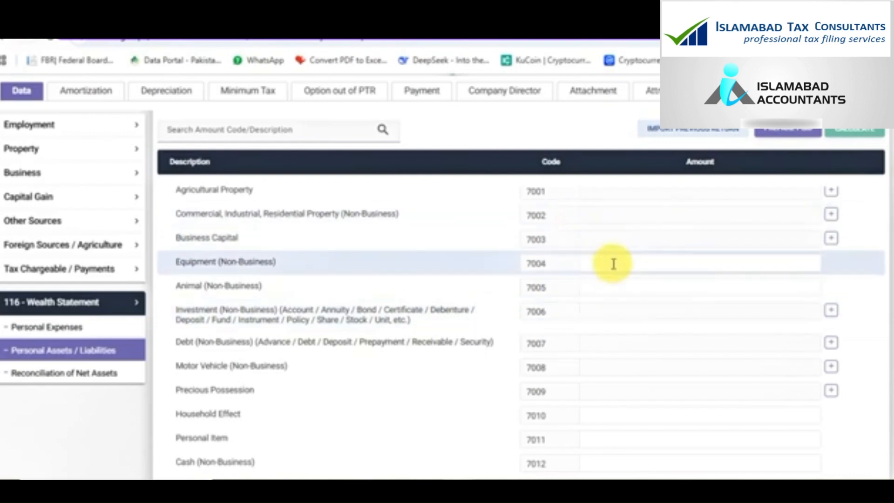
pyautogui.scroll(2, 613, 264)
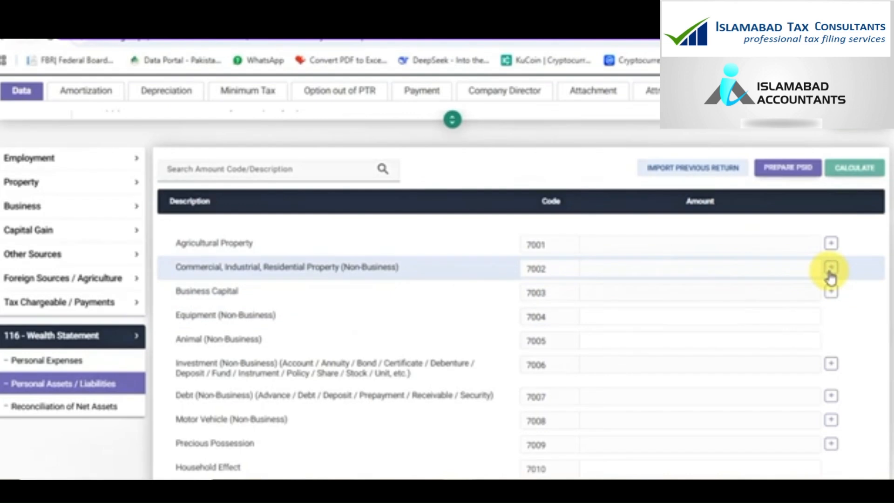
pyautogui.click(830, 276)
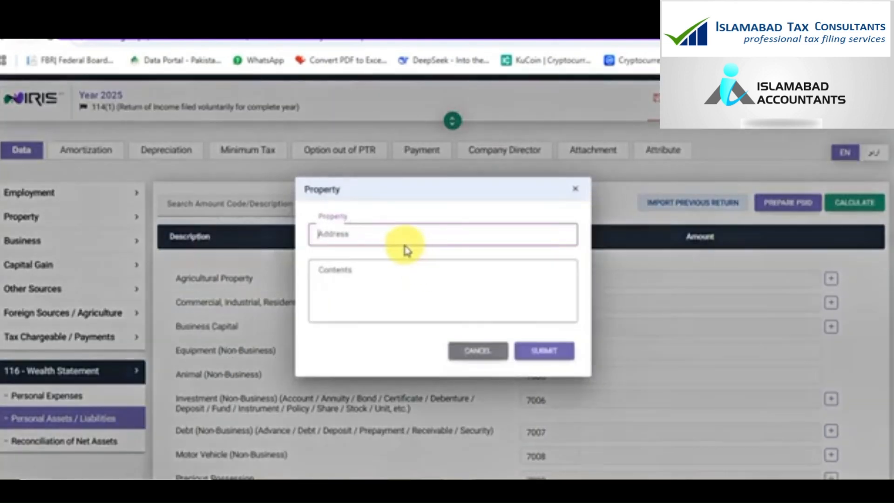
pyautogui.write('S')
pyautogui.write(' marla plo')
pyautogui.write('t')
pyautogui.press('Tab')
pyautogui.write('LAHO')
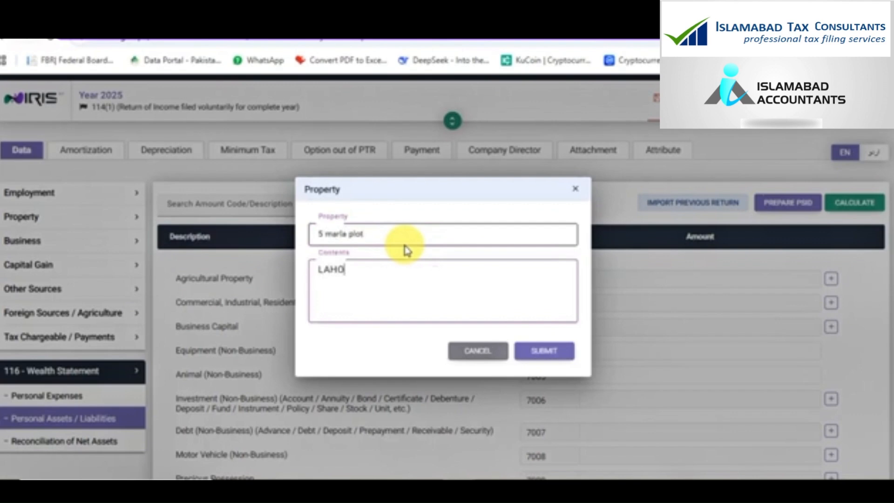
pyautogui.press('BackSpace')
pyautogui.write('ORE')
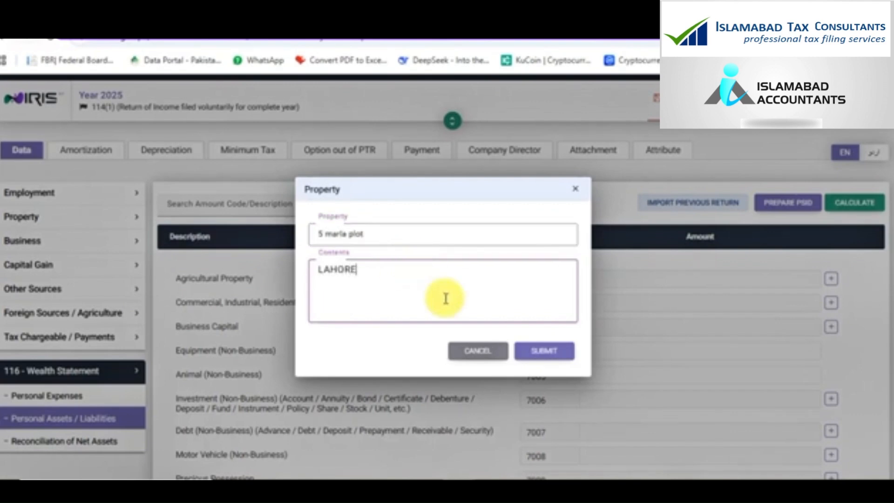
pyautogui.click(527, 358)
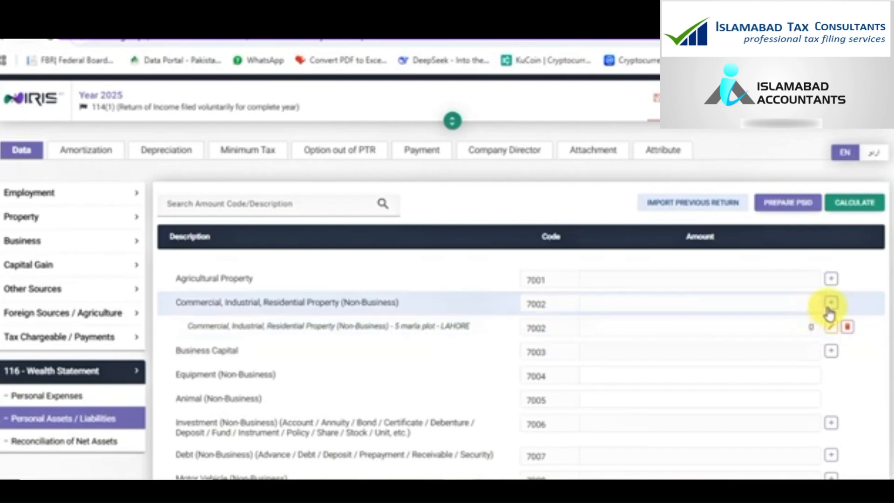
# Value the plot at 1,500,000 and recalculate
pyautogui.doubleClick(795, 330)
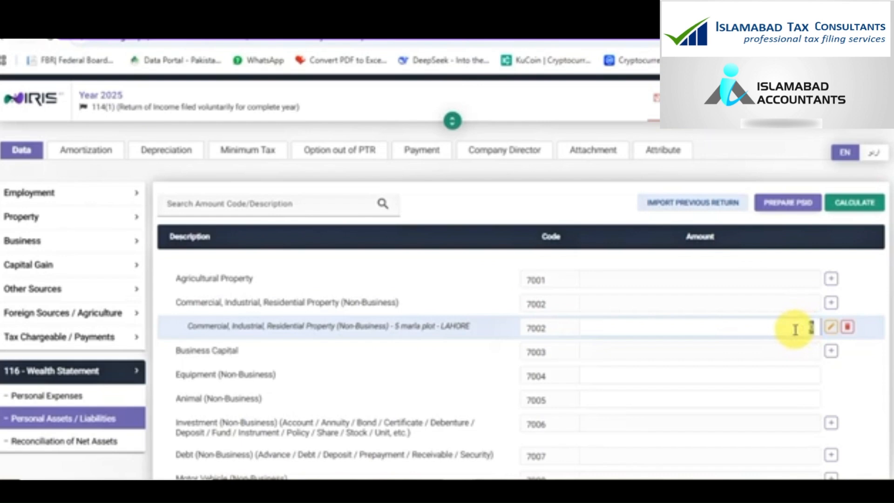
pyautogui.write('1,500,000')
pyautogui.click(839, 208)
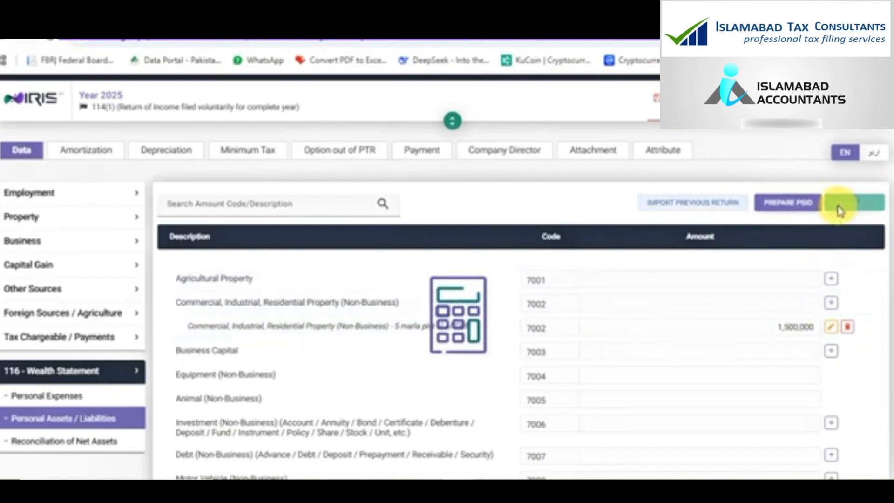
pyautogui.scroll(-5, 583, 351)
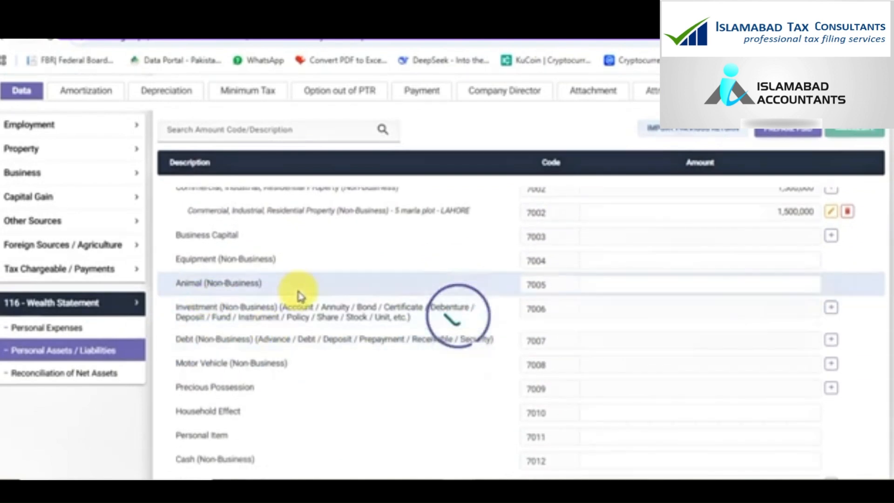
# Add an HBL investment under code 7006 with its account number and amount 25,841
pyautogui.click(653, 287)
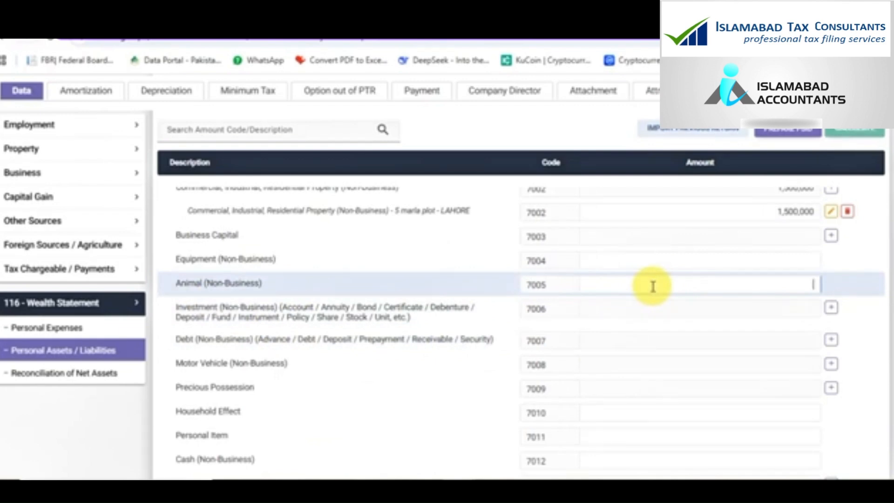
pyautogui.click(831, 308)
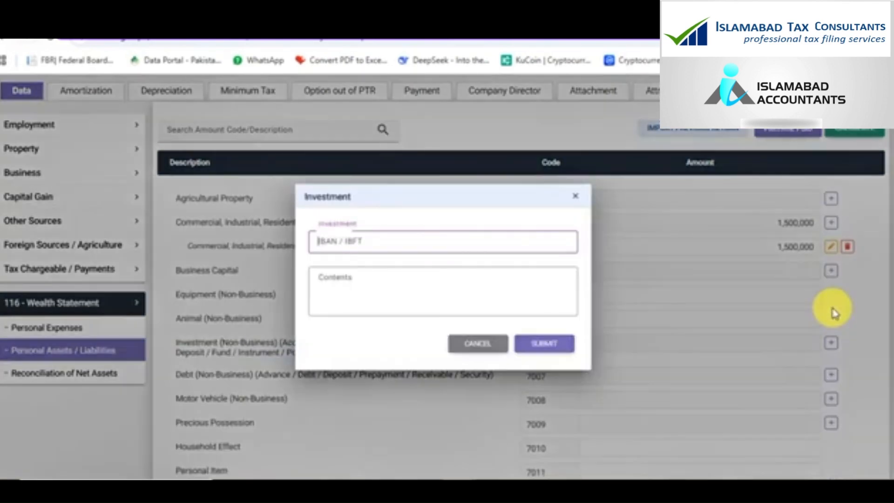
pyautogui.write('HBL')
pyautogui.press('Tab')
pyautogui.write('3')
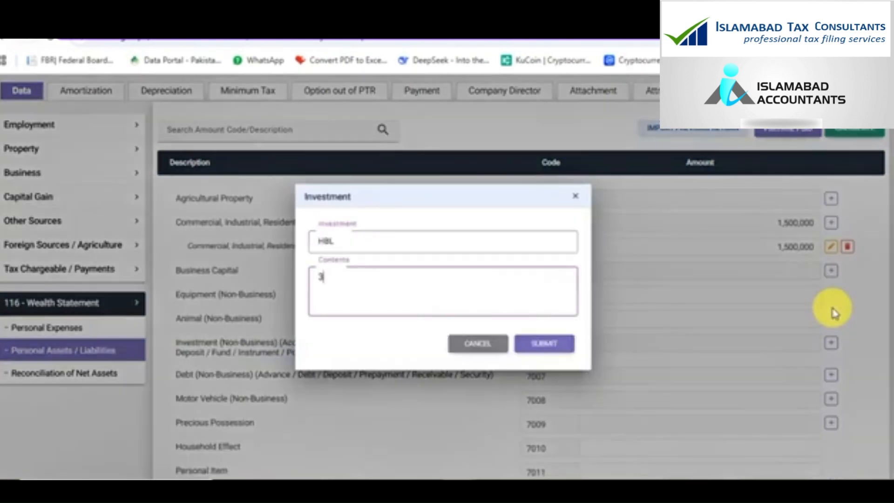
pyautogui.write('33333333')
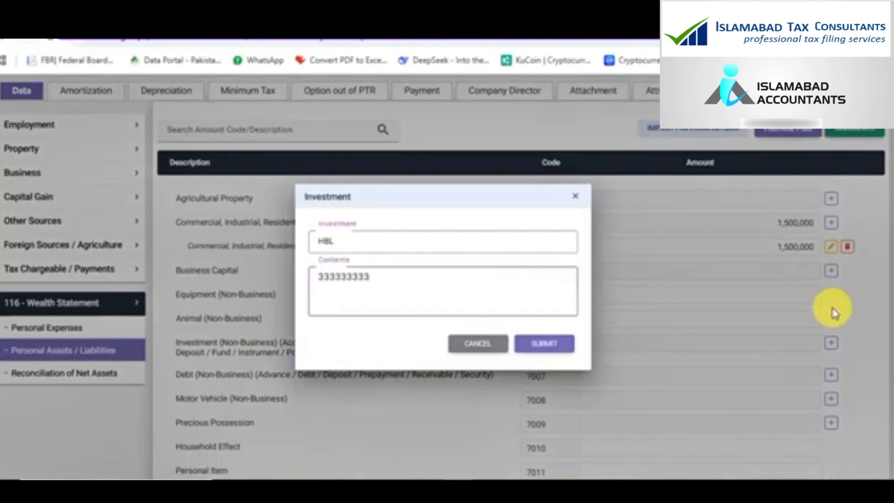
pyautogui.click(565, 344)
pyautogui.click(681, 342)
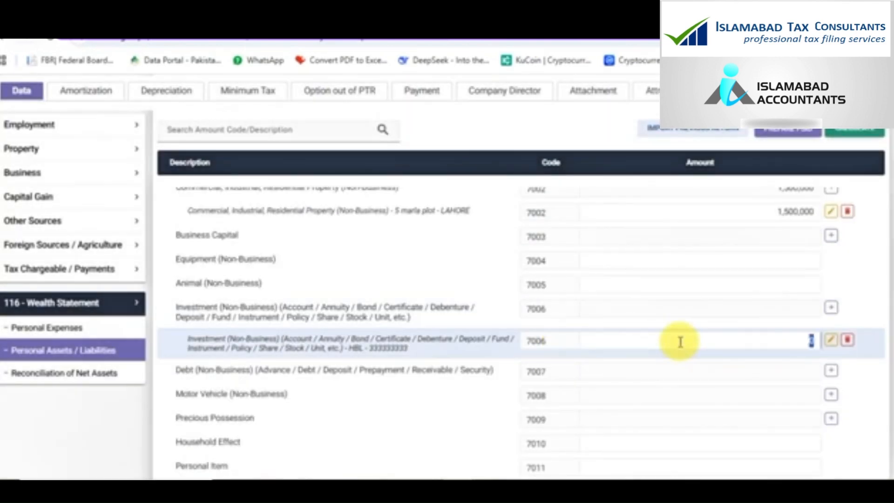
pyautogui.write('25841')
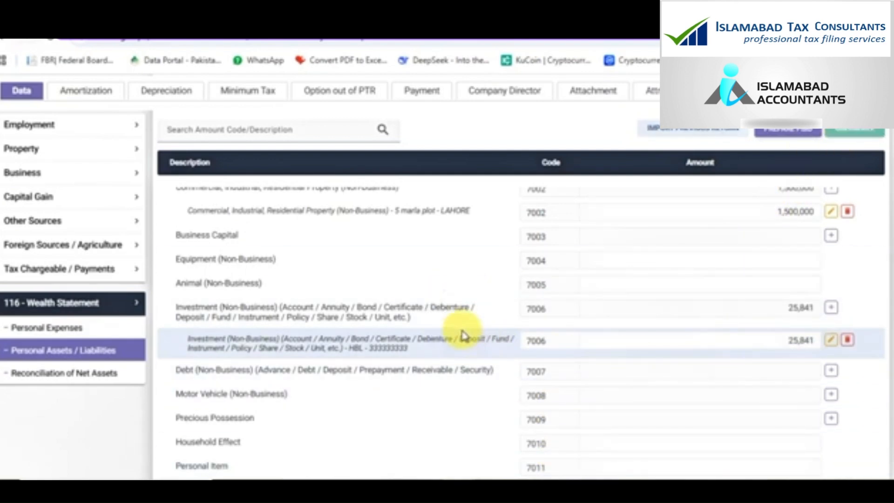
pyautogui.scroll(-1, 739, 343)
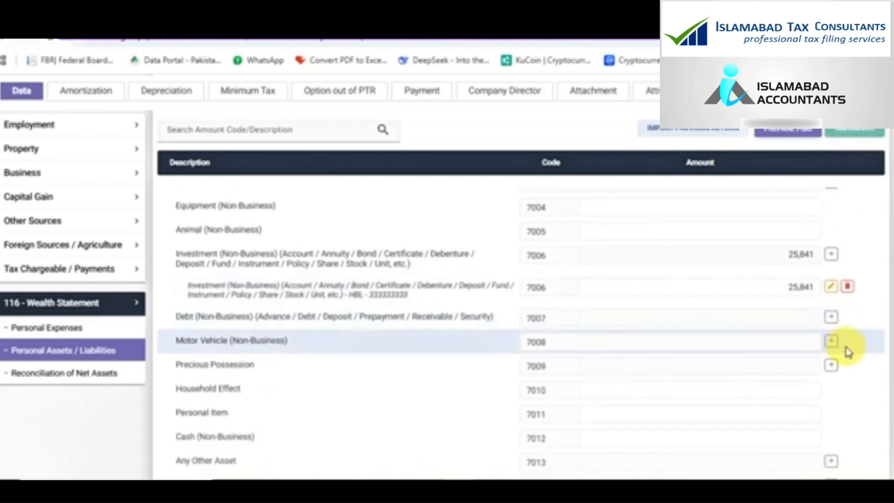
# Add vehicle LA-851 under code 7008 valued at 1,842,000 and recalculate
pyautogui.click(831, 344)
pyautogui.write('L')
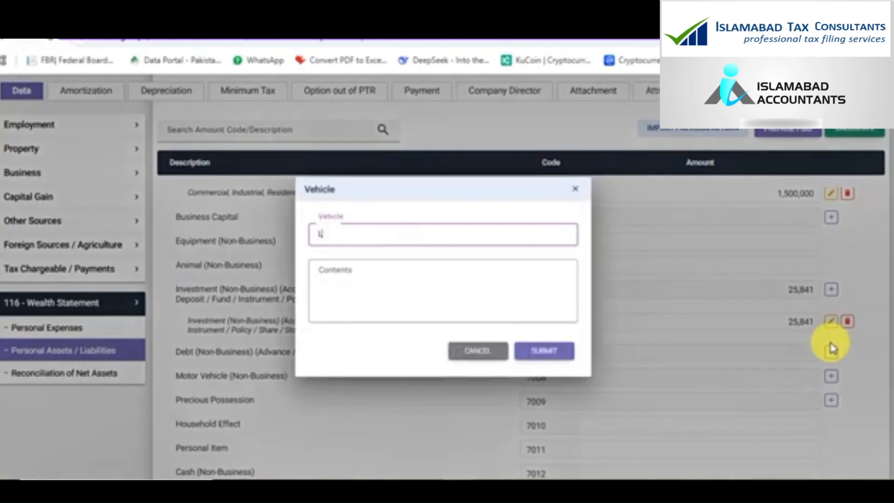
pyautogui.write('A-851')
pyautogui.press('Tab')
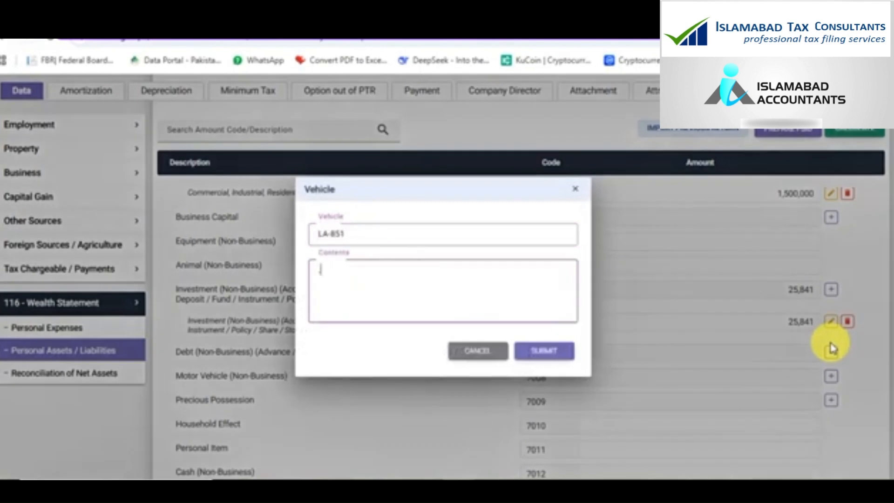
pyautogui.click(550, 352)
pyautogui.scroll(-1, 552, 355)
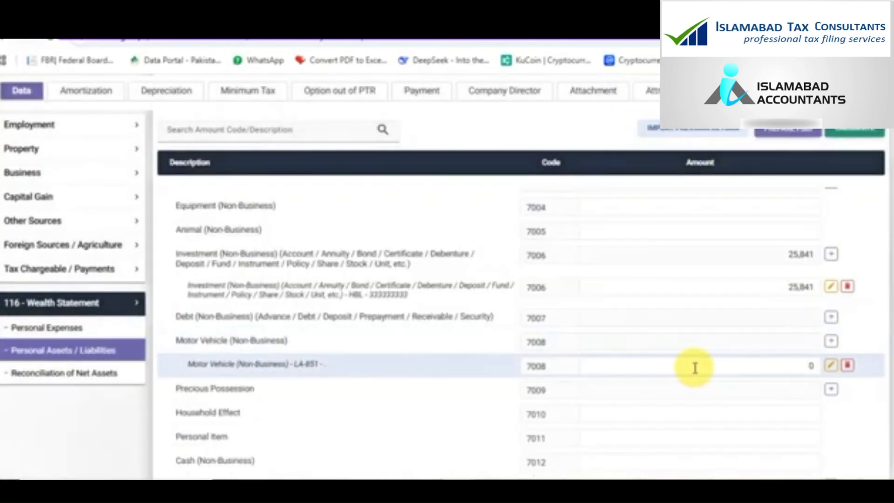
pyautogui.doubleClick(694, 368)
pyautogui.write('1,842,000')
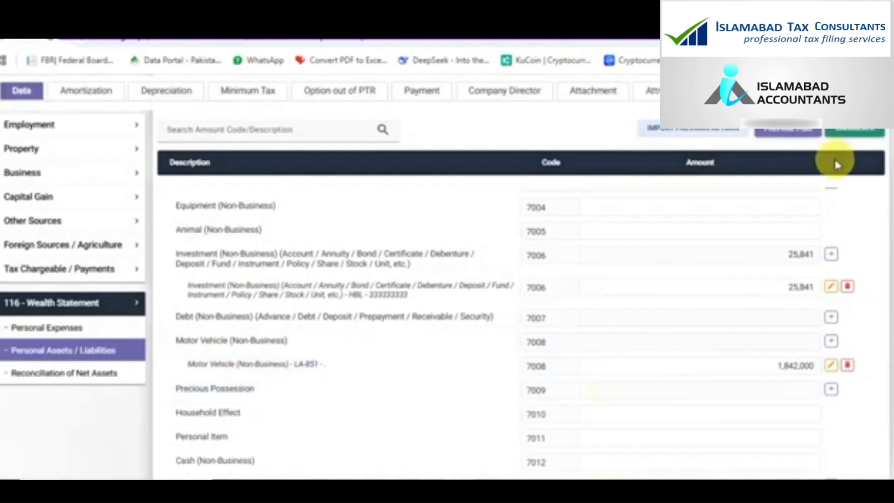
pyautogui.click(855, 132)
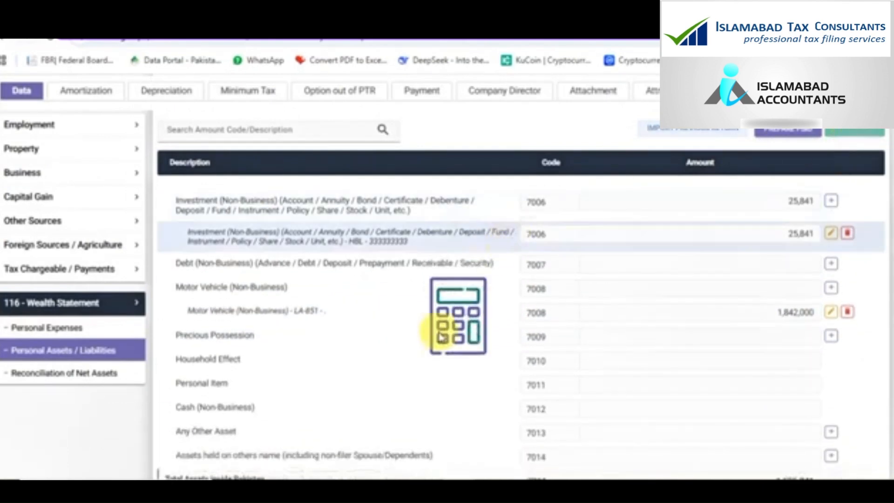
# Add a GOLD / 5 TOLA precious possession worth 1,000,000 and recalculate
pyautogui.click(832, 337)
pyautogui.write('G')
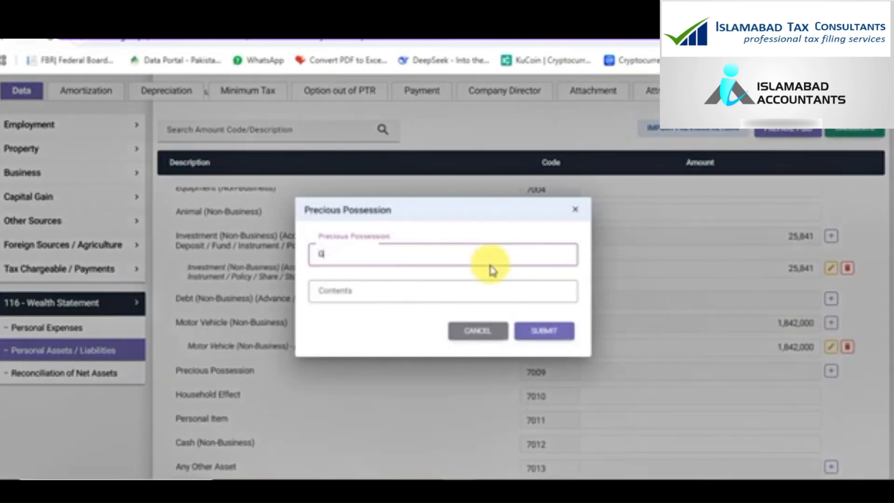
pyautogui.write('OLD')
pyautogui.press('Tab')
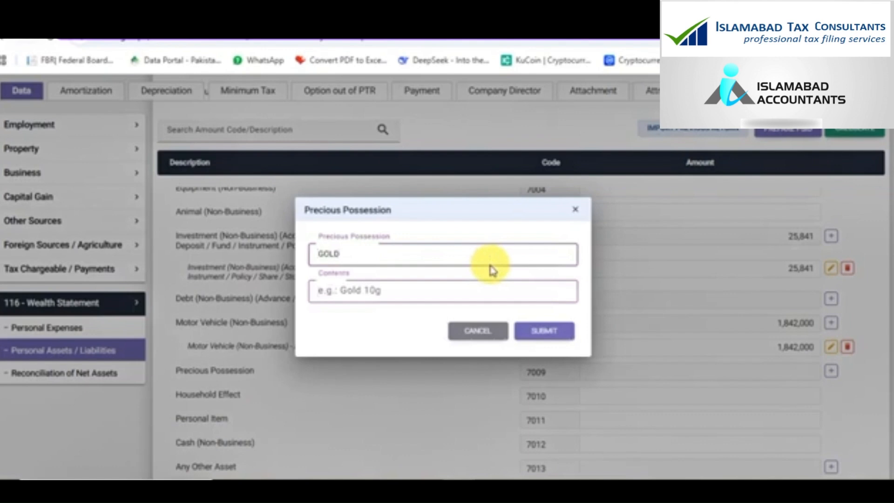
pyautogui.write('5 TOLA')
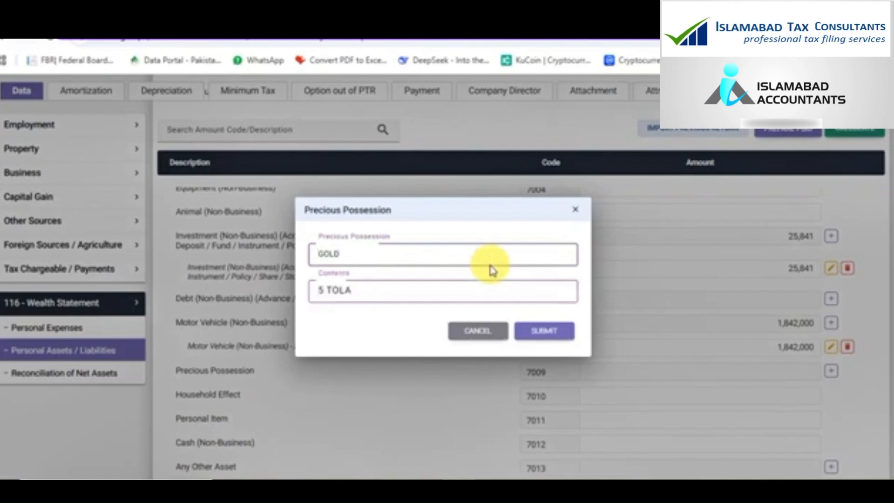
pyautogui.click(541, 332)
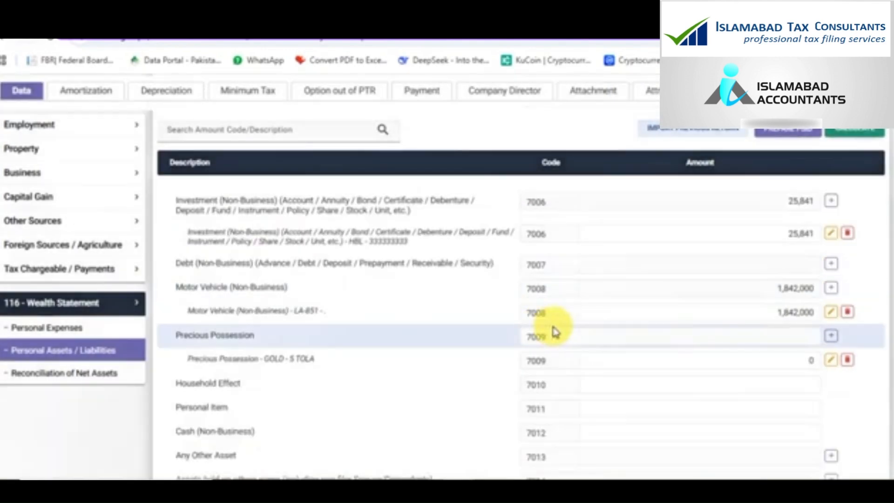
pyautogui.click(636, 368)
pyautogui.doubleClick(636, 368)
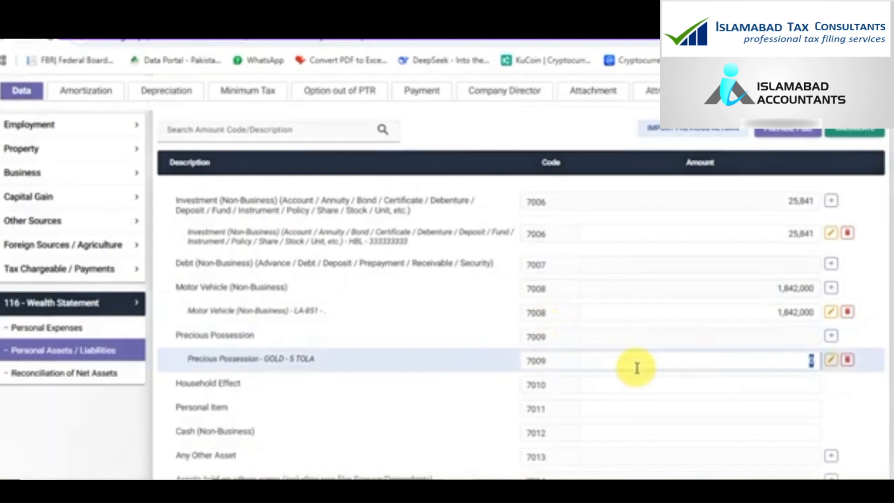
pyautogui.write('1,000,000')
pyautogui.click(844, 131)
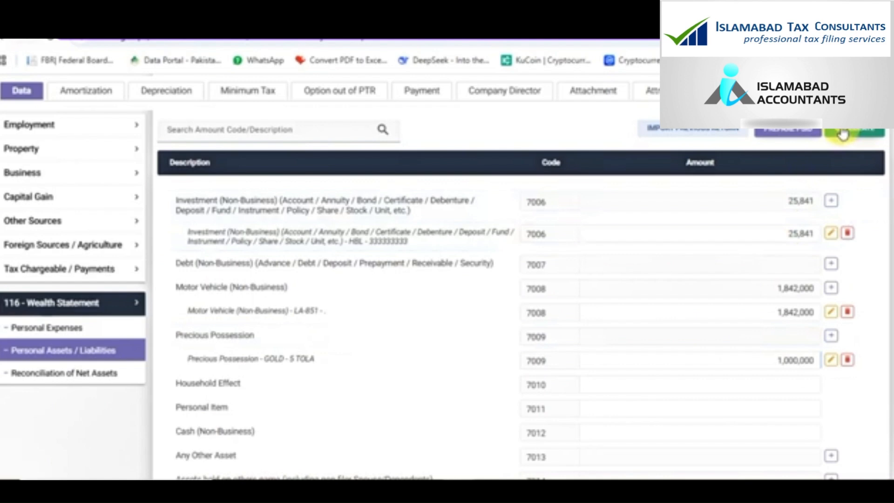
# Enter household effects of 3,152,000 and recalculate
pyautogui.scroll(-1, 681, 320)
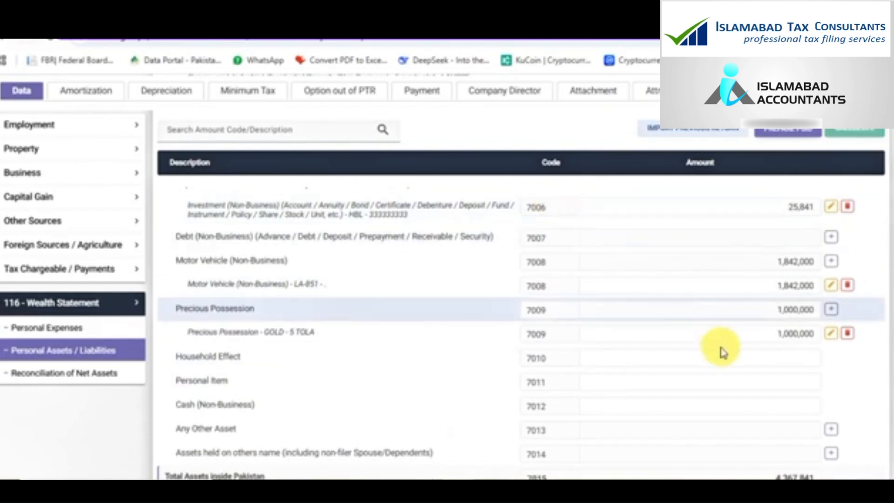
pyautogui.click(696, 359)
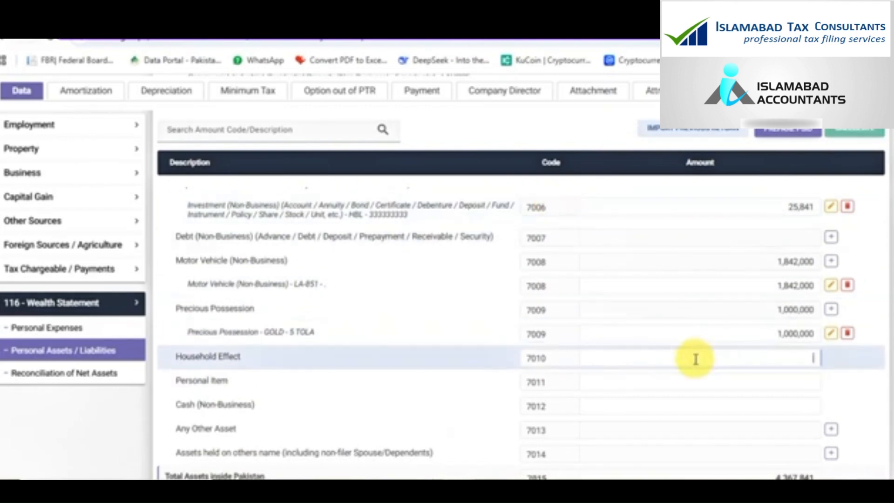
pyautogui.write('5')
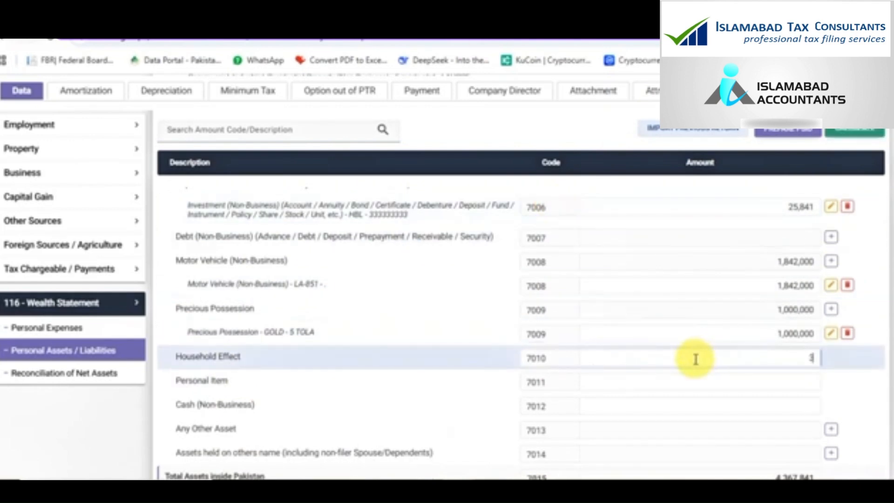
pyautogui.write('1520000')
pyautogui.click(869, 133)
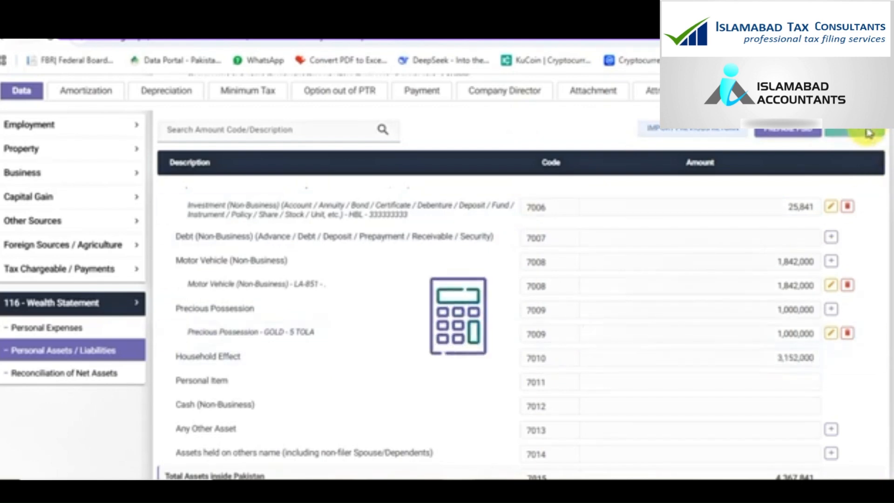
# Enter 150,000 for Personal Items (7011) and recalculate the asset totals
pyautogui.click(777, 361)
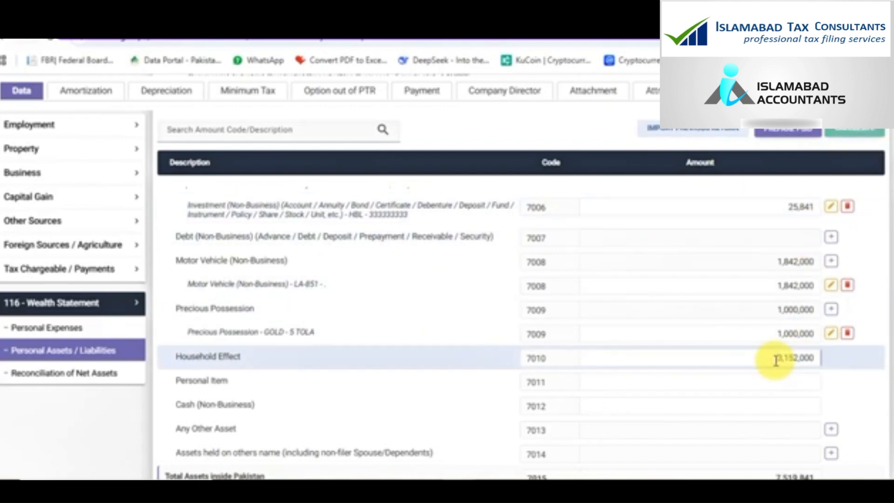
pyautogui.doubleClick(774, 358)
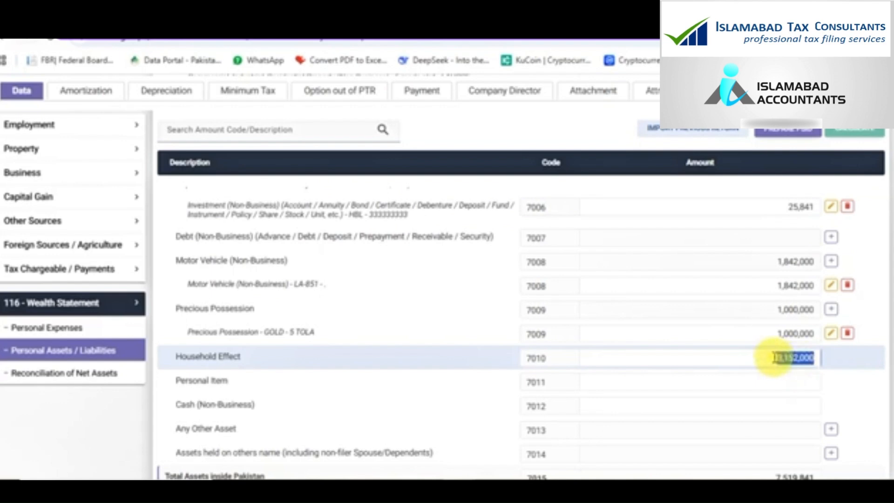
pyautogui.click(774, 382)
pyautogui.write('150,000')
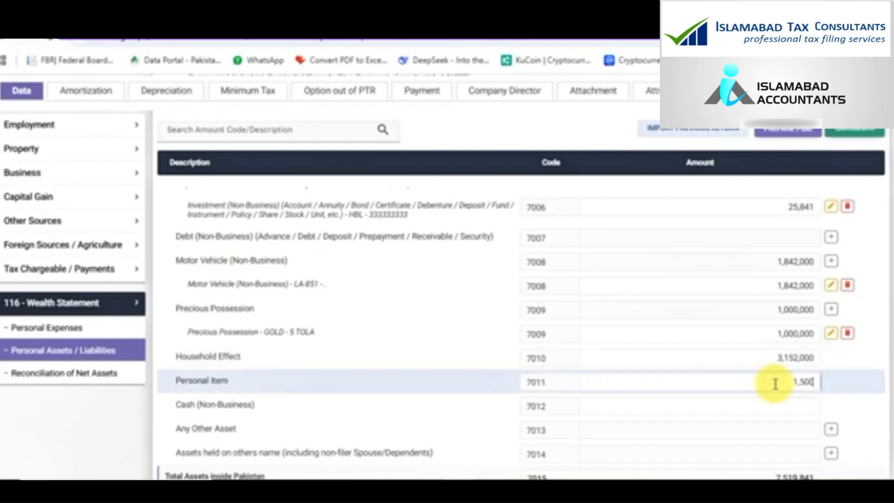
pyautogui.click(843, 133)
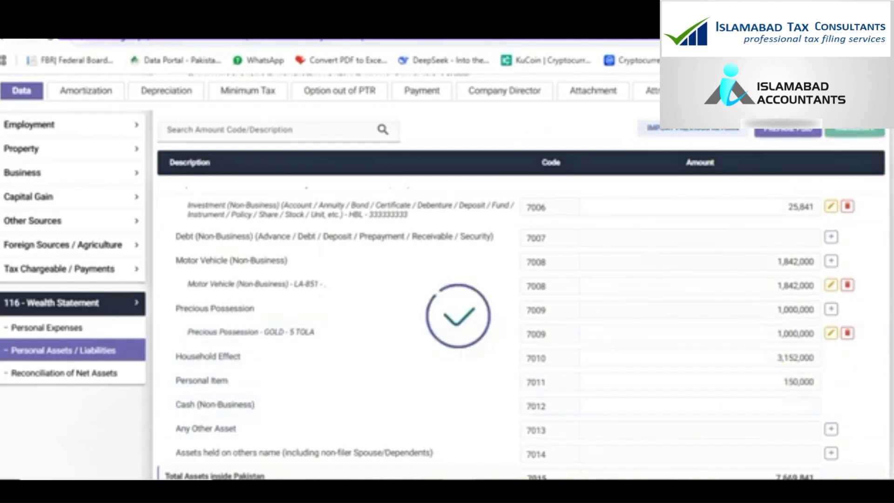
# Enter 1,245,000 as Cash (Non-Business) under code 7012
pyautogui.scroll(10, 733, 258)
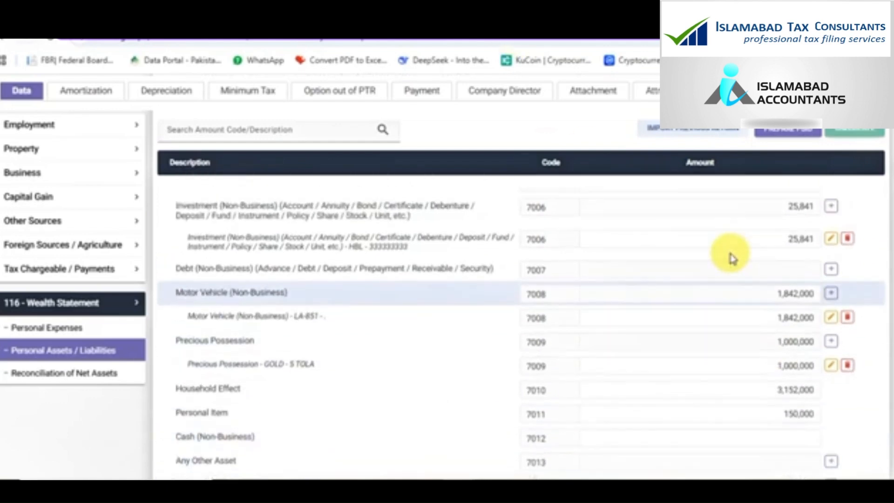
pyautogui.scroll(-10, 687, 366)
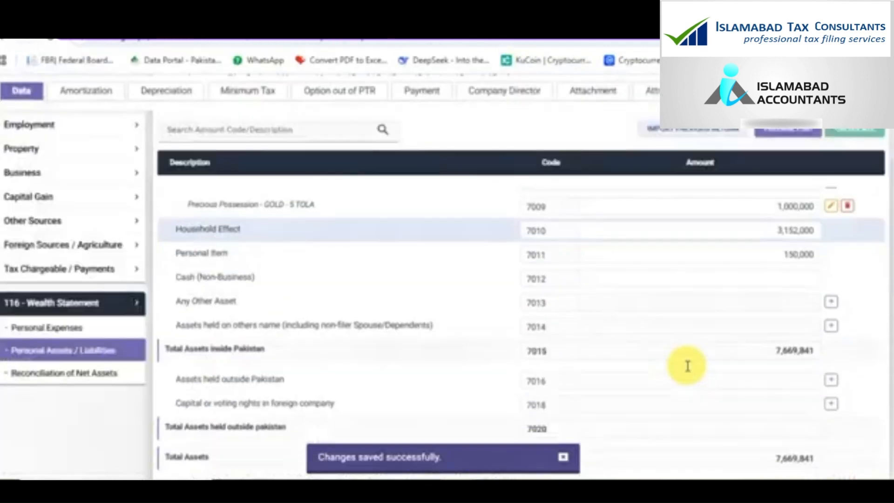
pyautogui.scroll(3, 687, 366)
pyautogui.scroll(-1, 687, 366)
pyautogui.click(693, 332)
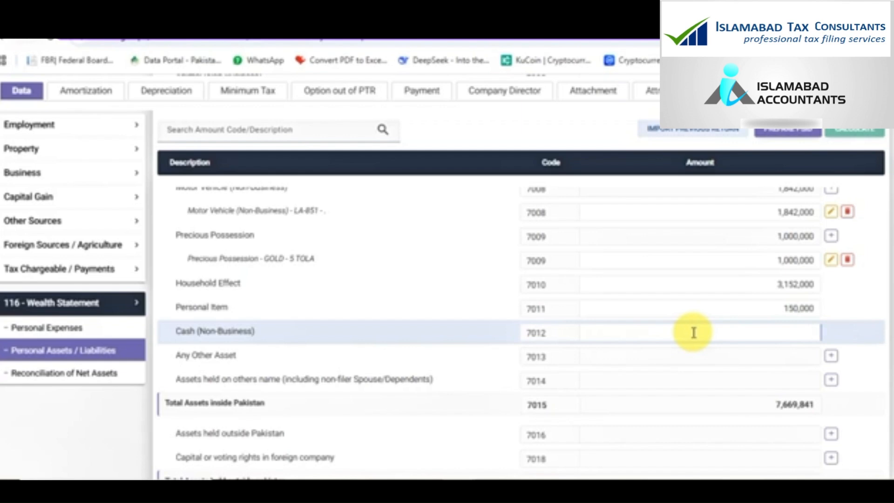
pyautogui.write('1245000')
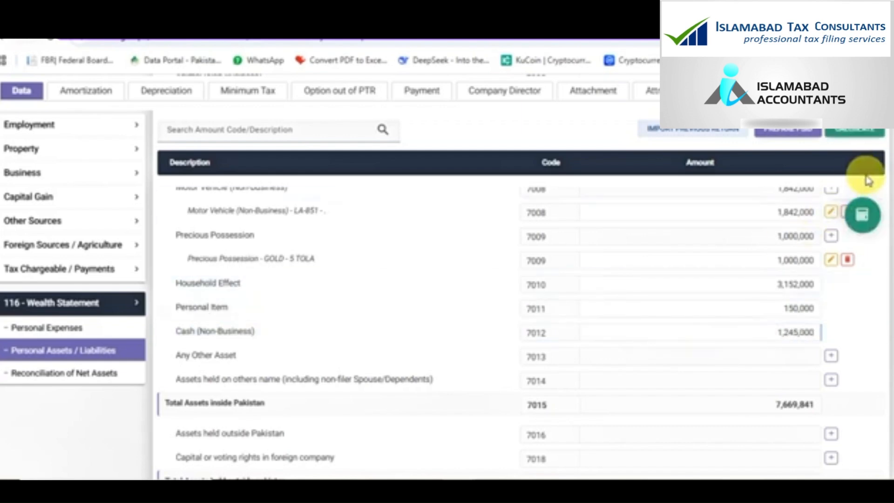
# Recalculate with the cash, then set previous-year net assets to the 8,265,841 unreconciled amount
pyautogui.click(862, 215)
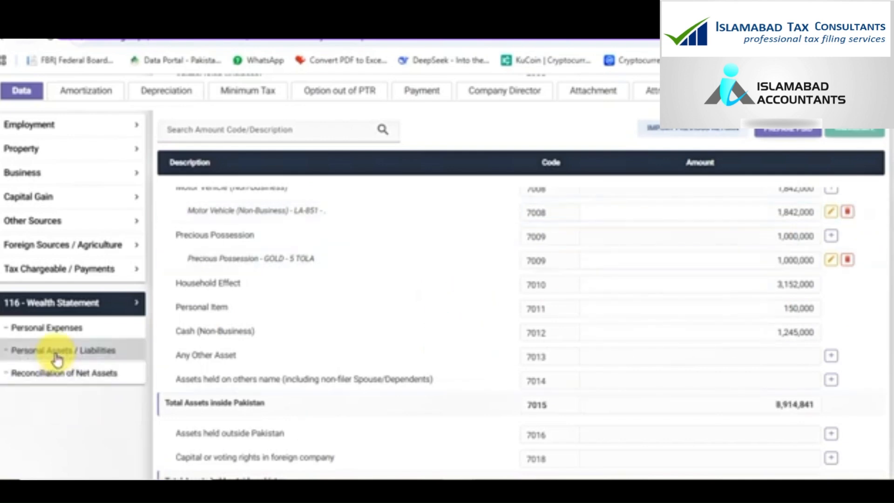
pyautogui.click(59, 373)
pyautogui.scroll(-5, 554, 383)
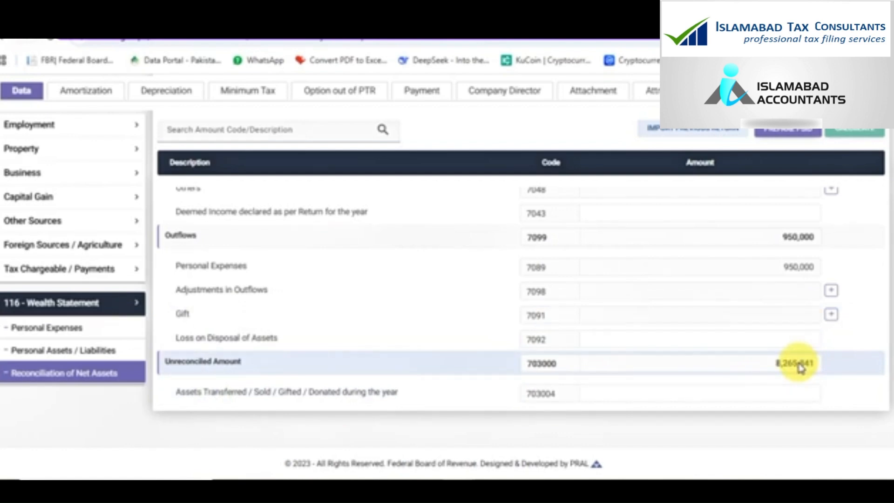
pyautogui.doubleClick(799, 368)
pyautogui.hotkey('ctrl', 'c')
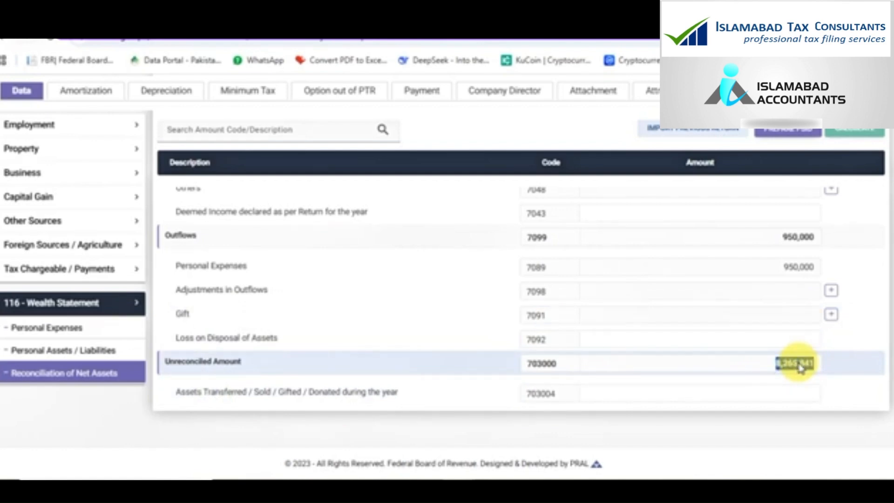
pyautogui.scroll(10, 797, 362)
pyautogui.click(733, 340)
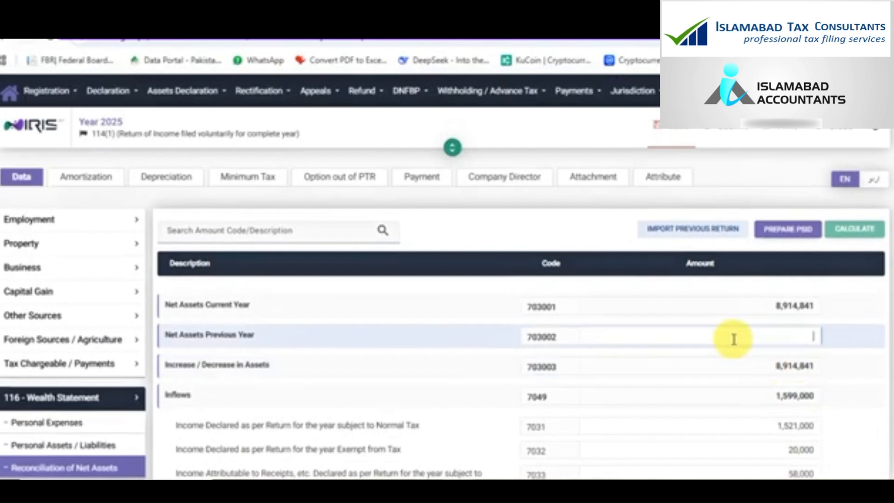
pyautogui.hotkey('ctrl', 'v')
pyautogui.click(848, 229)
# Confirm the unreconciled amount is 0 and return to the Personal Assets list
pyautogui.scroll(-10, 778, 394)
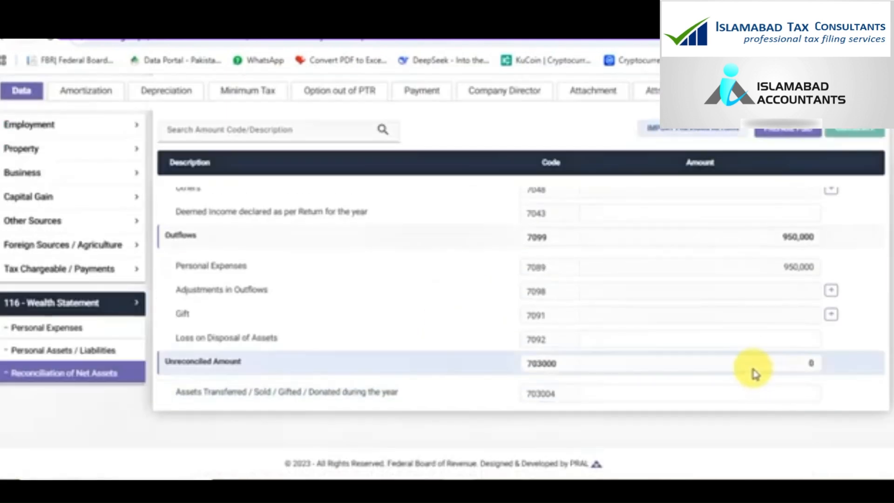
pyautogui.scroll(10, 755, 373)
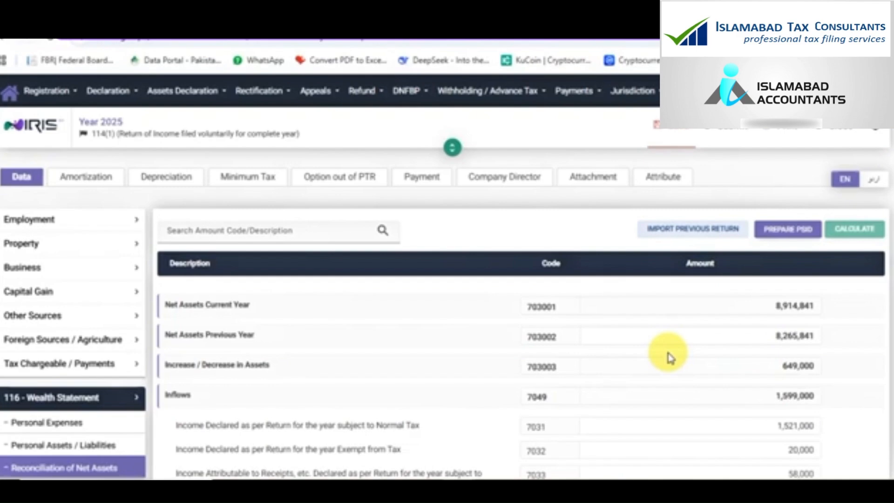
pyautogui.scroll(-10, 669, 358)
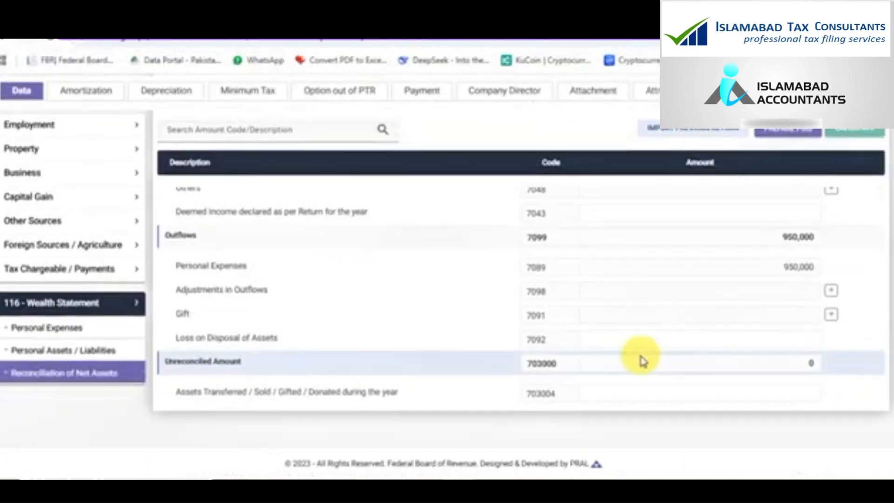
pyautogui.click(119, 358)
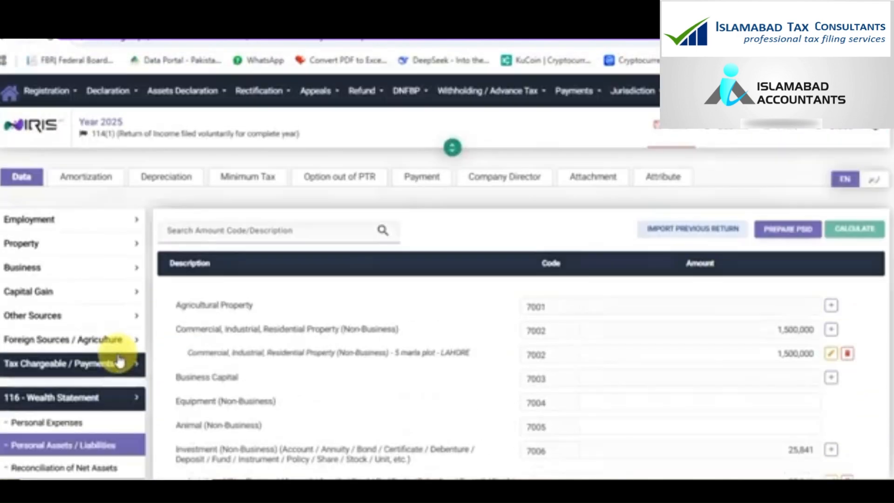
pyautogui.scroll(-2, 118, 359)
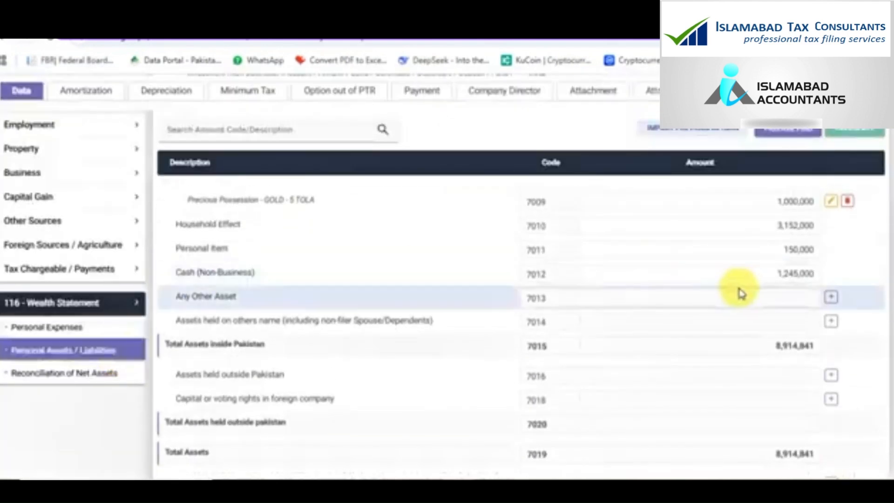
# Clear the Cash (Non-Business) amount, recalculate, and confirm reconciliation shows -1,245,000 unreconciled
pyautogui.click(747, 273)
pyautogui.press('BackSpace')
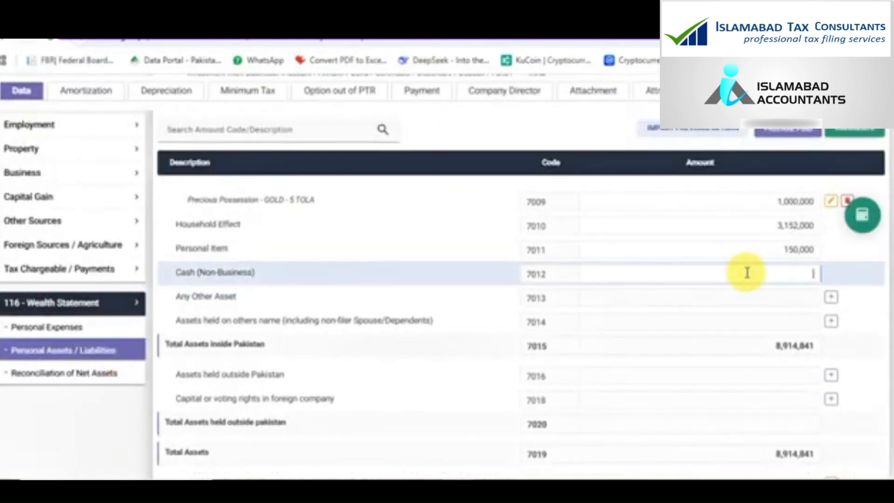
pyautogui.click(860, 223)
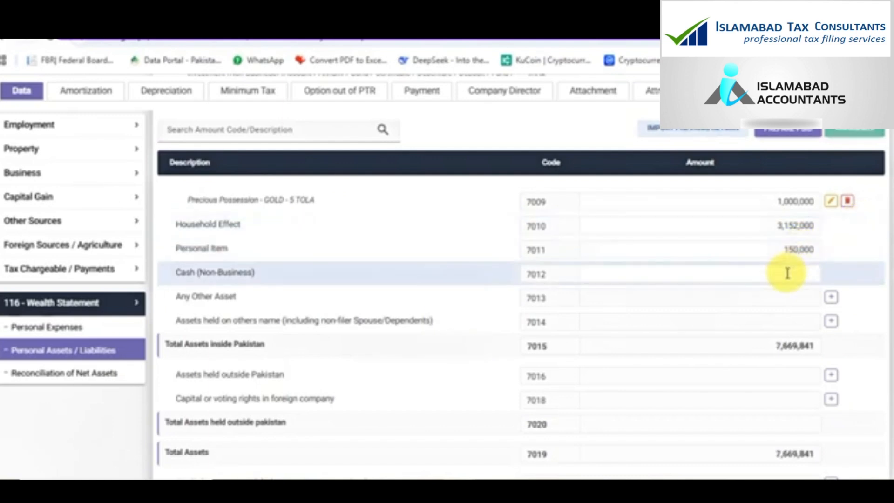
pyautogui.click(119, 376)
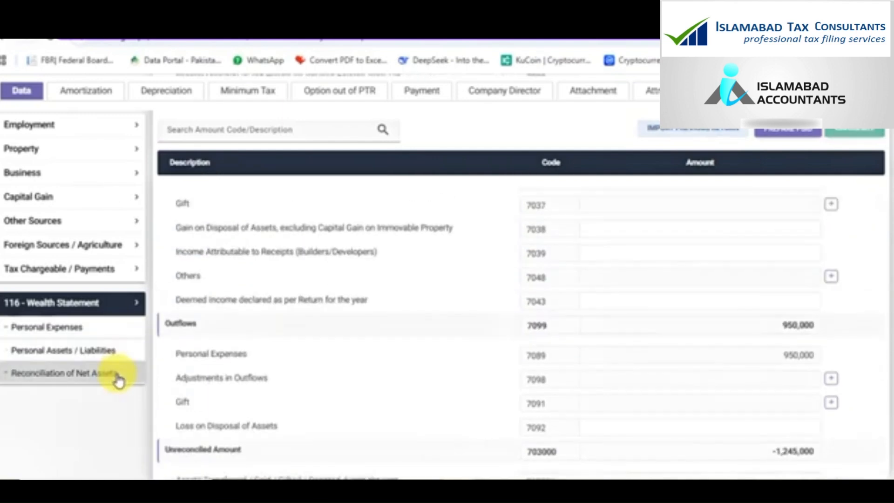
pyautogui.scroll(-5, 543, 363)
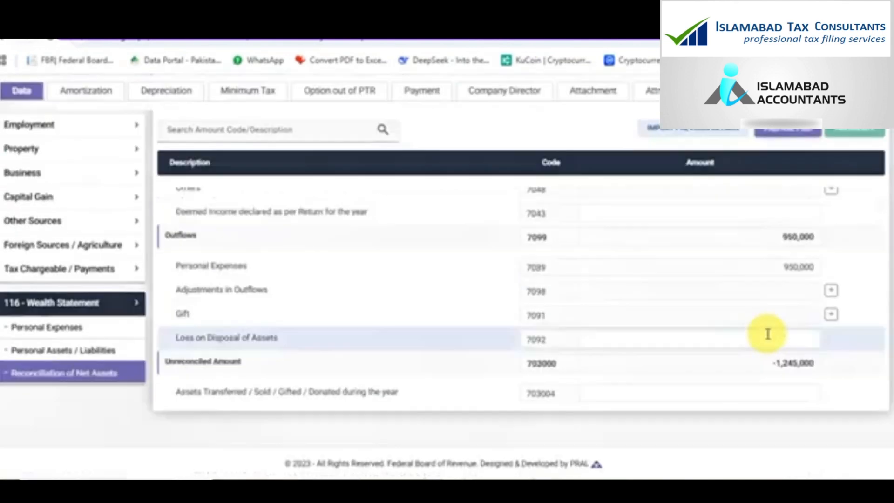
pyautogui.doubleClick(781, 368)
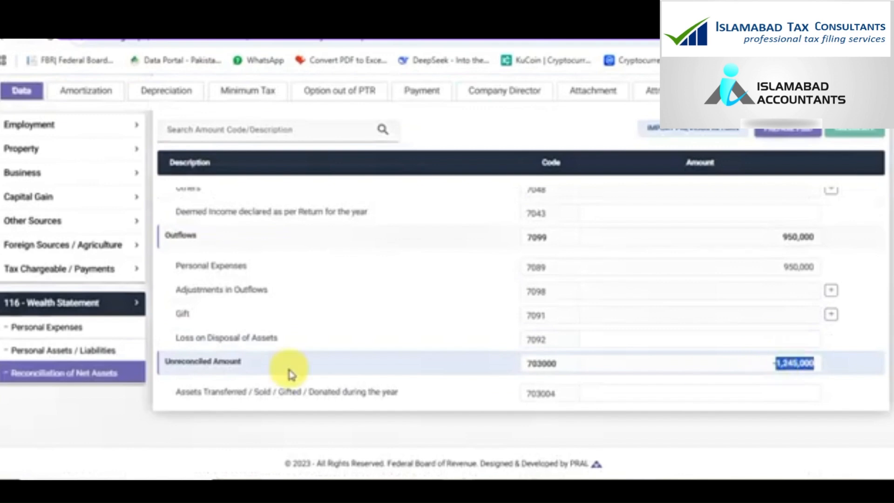
# Enter 1,245,000 as Cash (Non-Business), code 7012, in Personal Assets / Liabilities
pyautogui.click(94, 350)
pyautogui.scroll(-10, 475, 315)
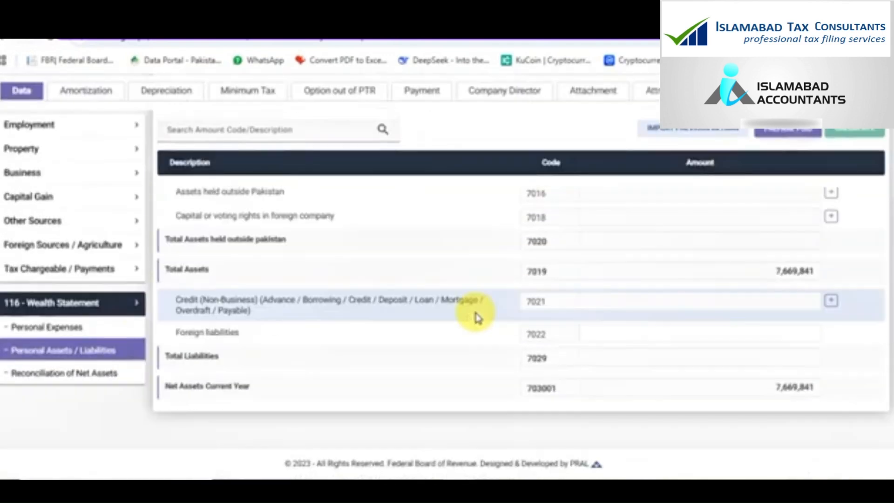
pyautogui.scroll(2, 475, 313)
pyautogui.scroll(1, 721, 284)
pyautogui.scroll(1, 719, 280)
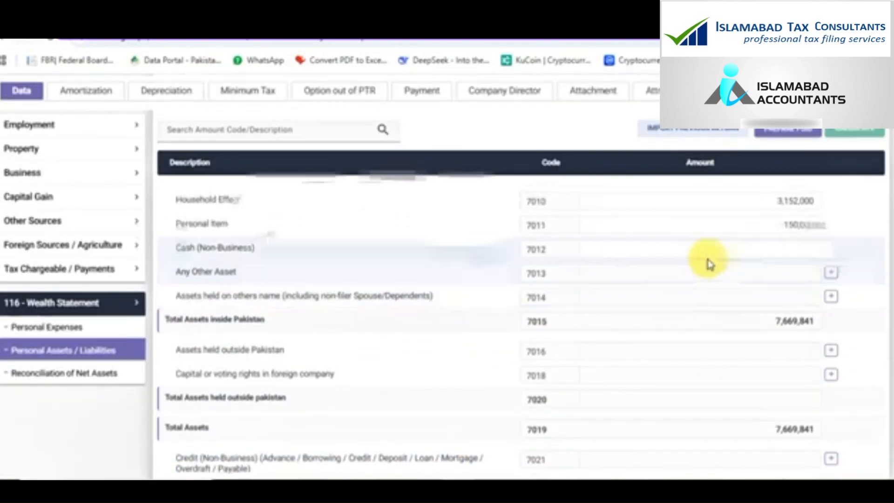
pyautogui.write('1245000')
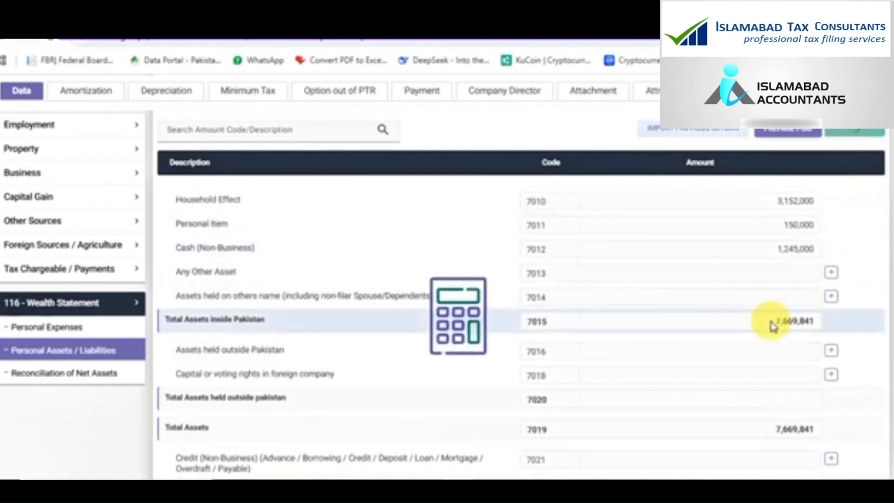
pyautogui.scroll(8, 773, 326)
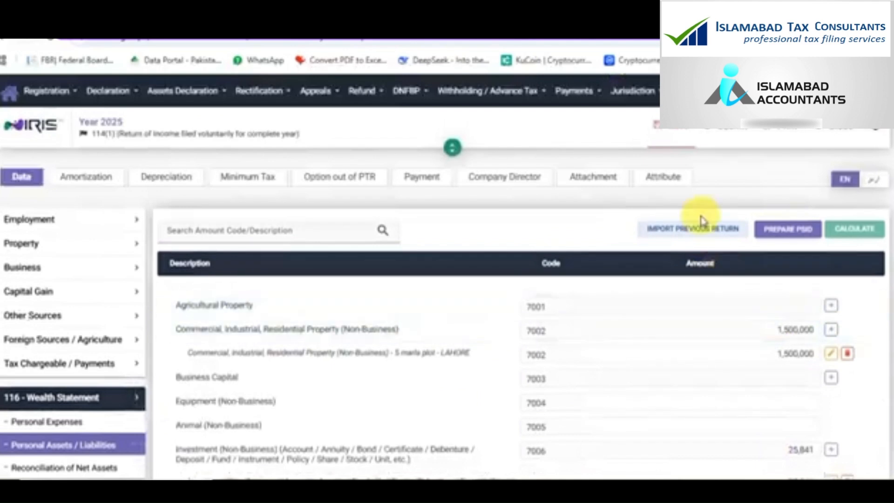
# Save the wealth statement and attempt submission, which reports a missing business sector
pyautogui.click(677, 131)
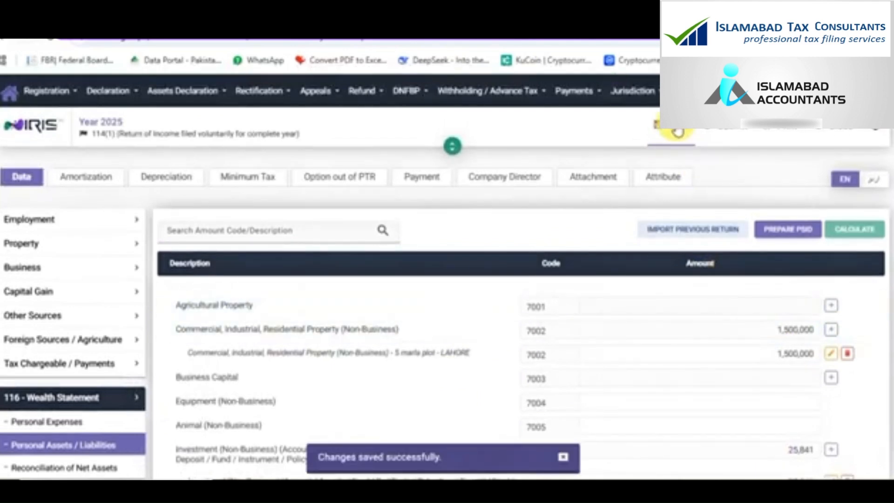
pyautogui.click(725, 134)
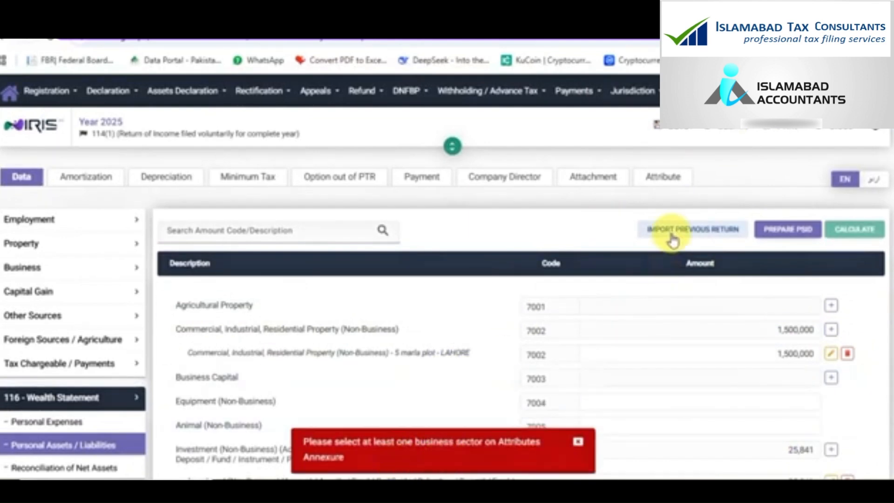
pyautogui.click(660, 177)
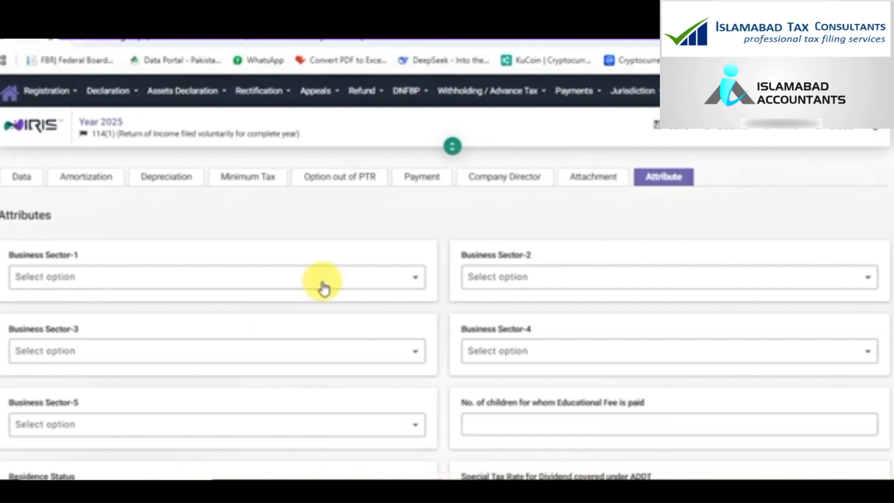
# Set Business Sector-1 to Retailer - Other Services, save, and retry submitting the return
pyautogui.click(324, 288)
pyautogui.click(315, 305)
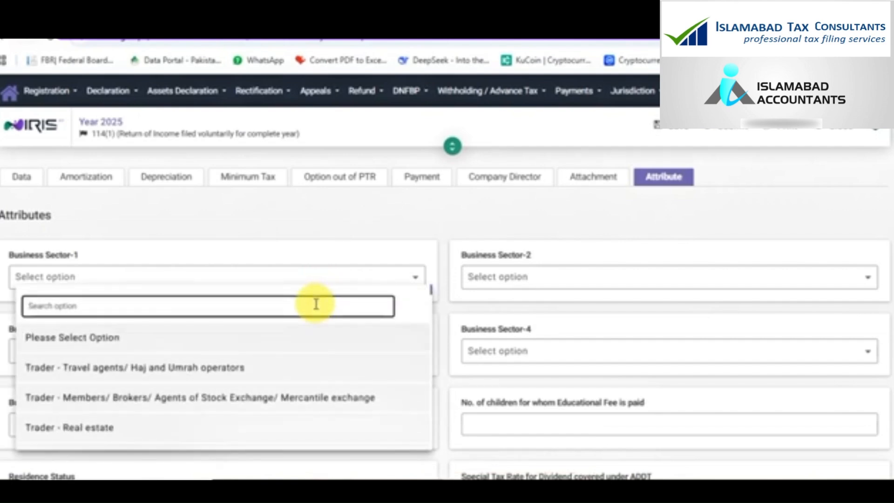
pyautogui.write('OTHER')
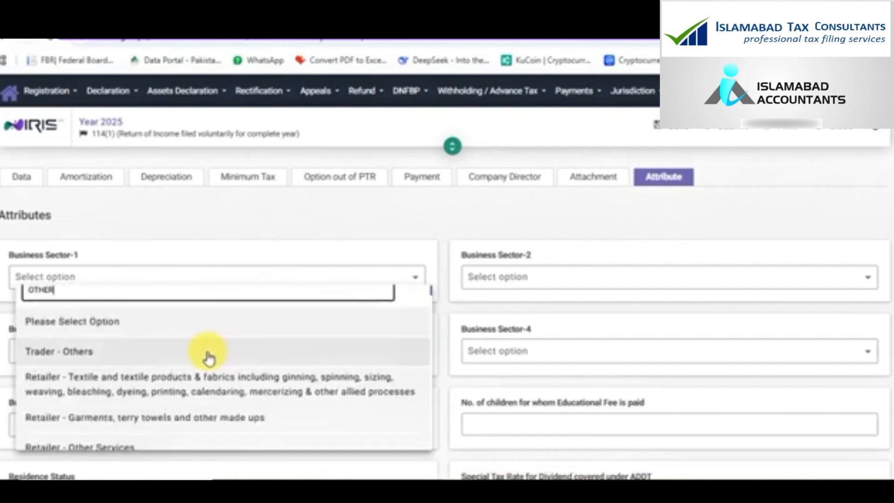
pyautogui.click(191, 447)
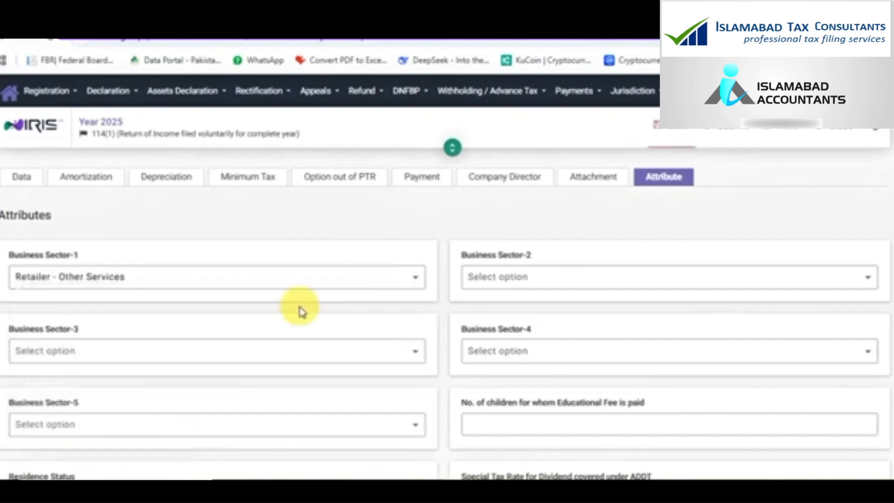
pyautogui.click(682, 131)
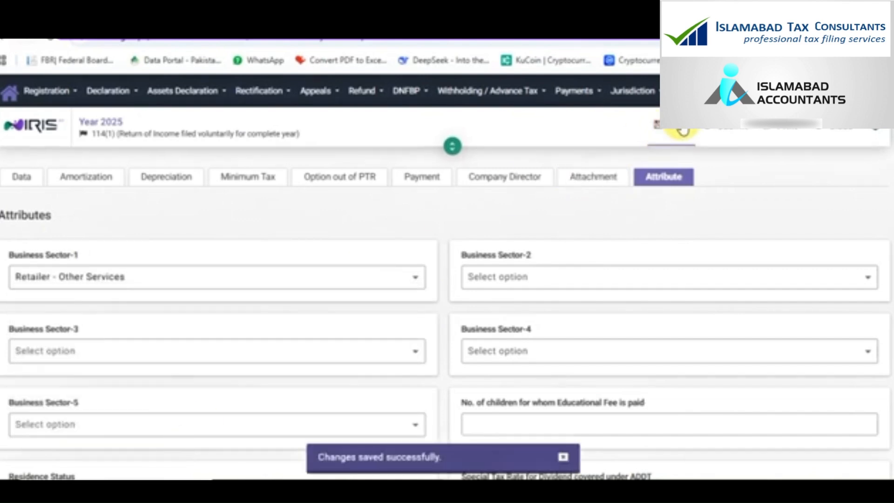
pyautogui.click(723, 133)
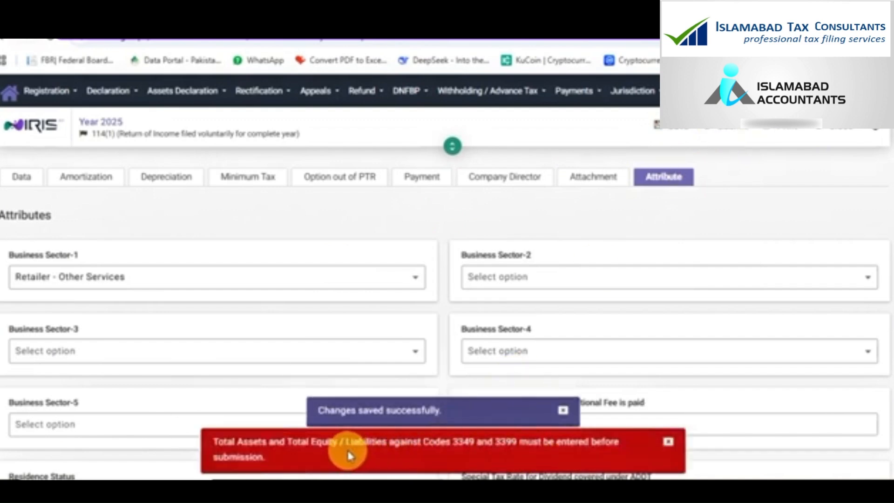
pyautogui.click(21, 179)
# Enter 0 for Other Assets (3348) and Capital (3352), recalculate, and save the return
pyautogui.click(32, 278)
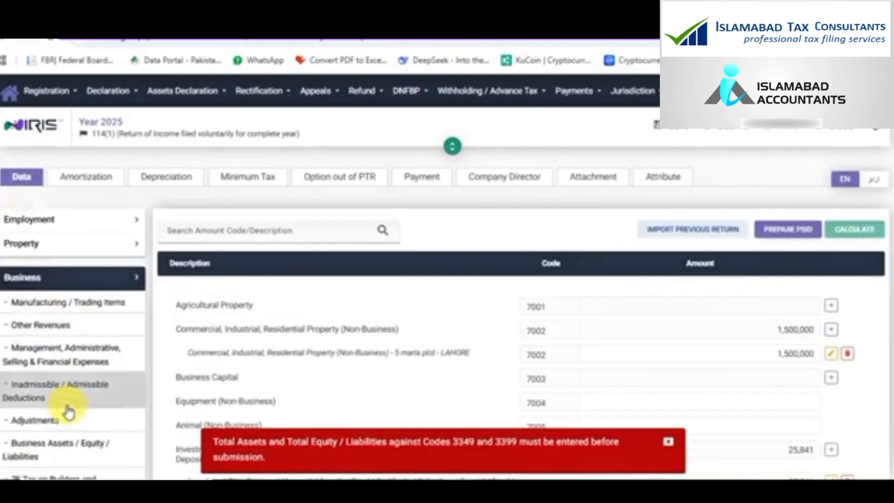
pyautogui.click(51, 454)
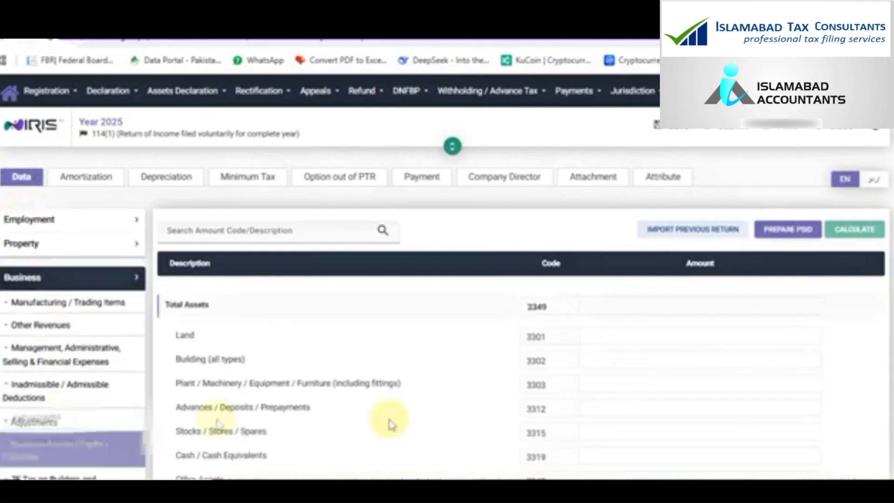
pyautogui.scroll(-4, 650, 431)
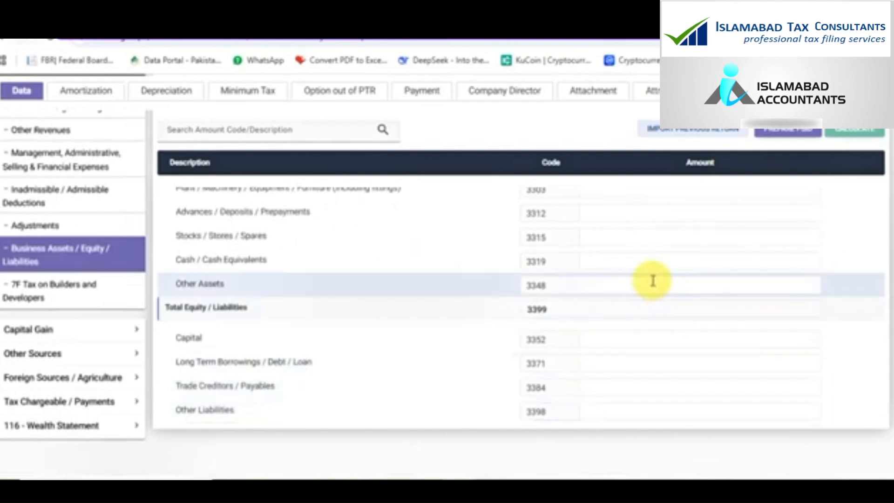
pyautogui.click(653, 281)
pyautogui.write('0')
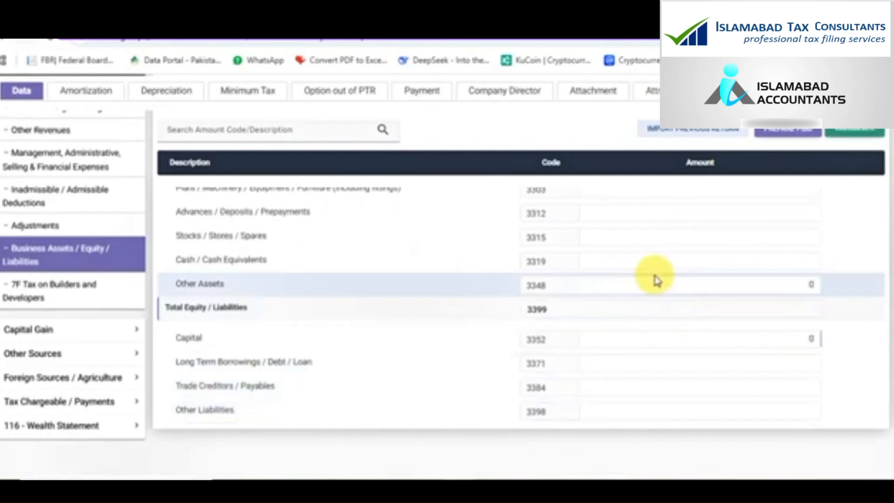
pyautogui.click(847, 134)
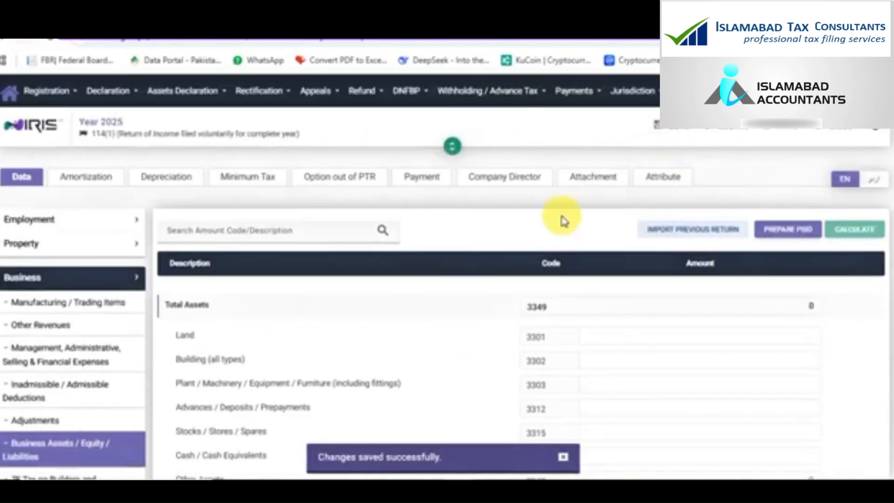
pyautogui.click(669, 133)
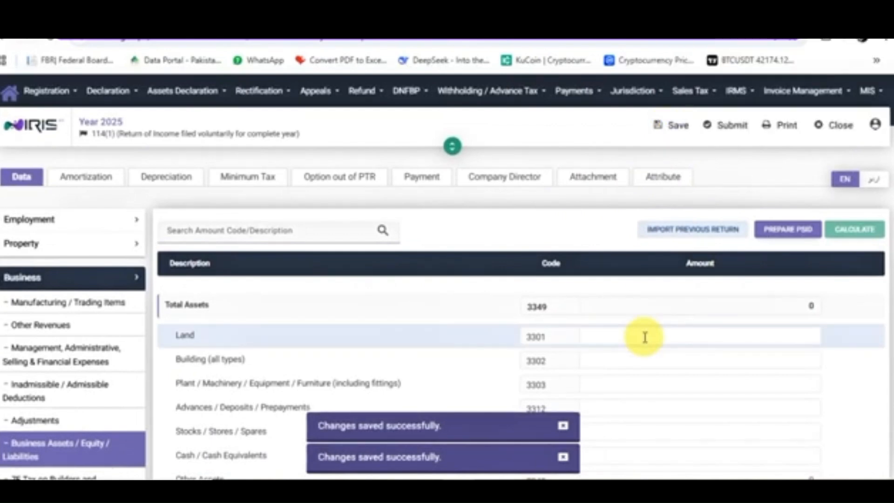
# Submit the return to lock it and bring up the 4-digit PIN declaration
pyautogui.click(726, 134)
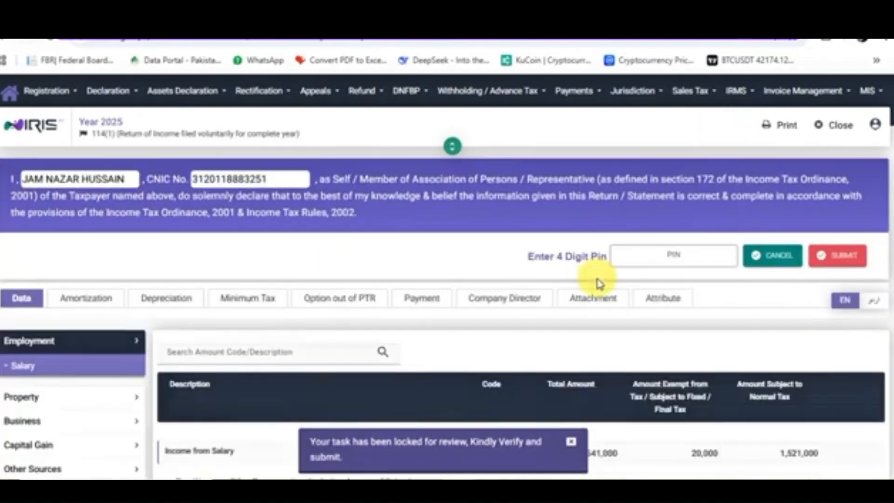
pyautogui.scroll(-5, 599, 279)
pyautogui.scroll(3, 596, 285)
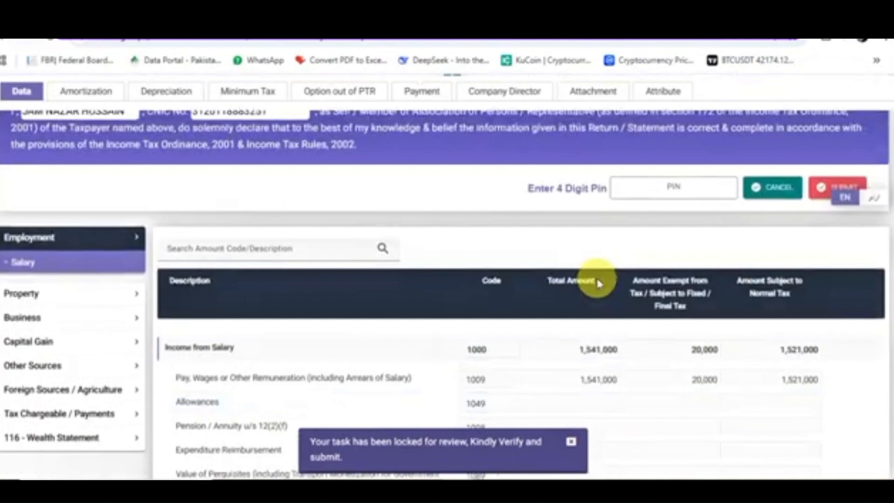
pyautogui.scroll(3, 498, 266)
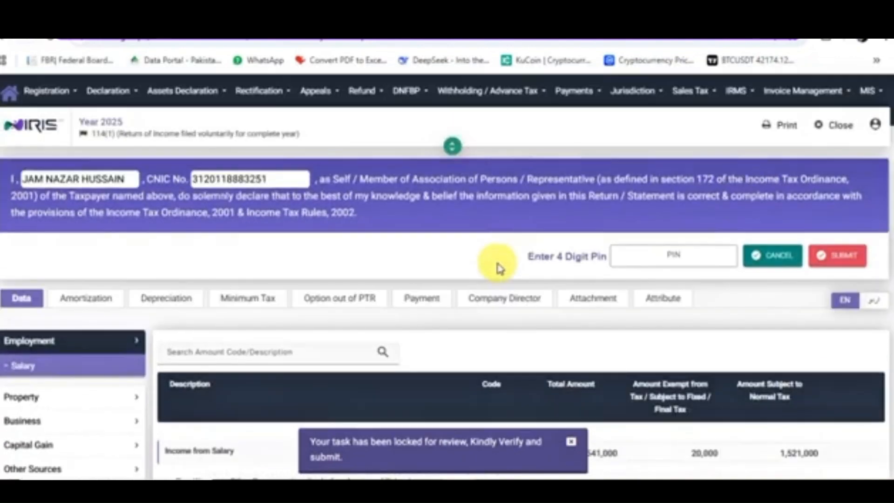